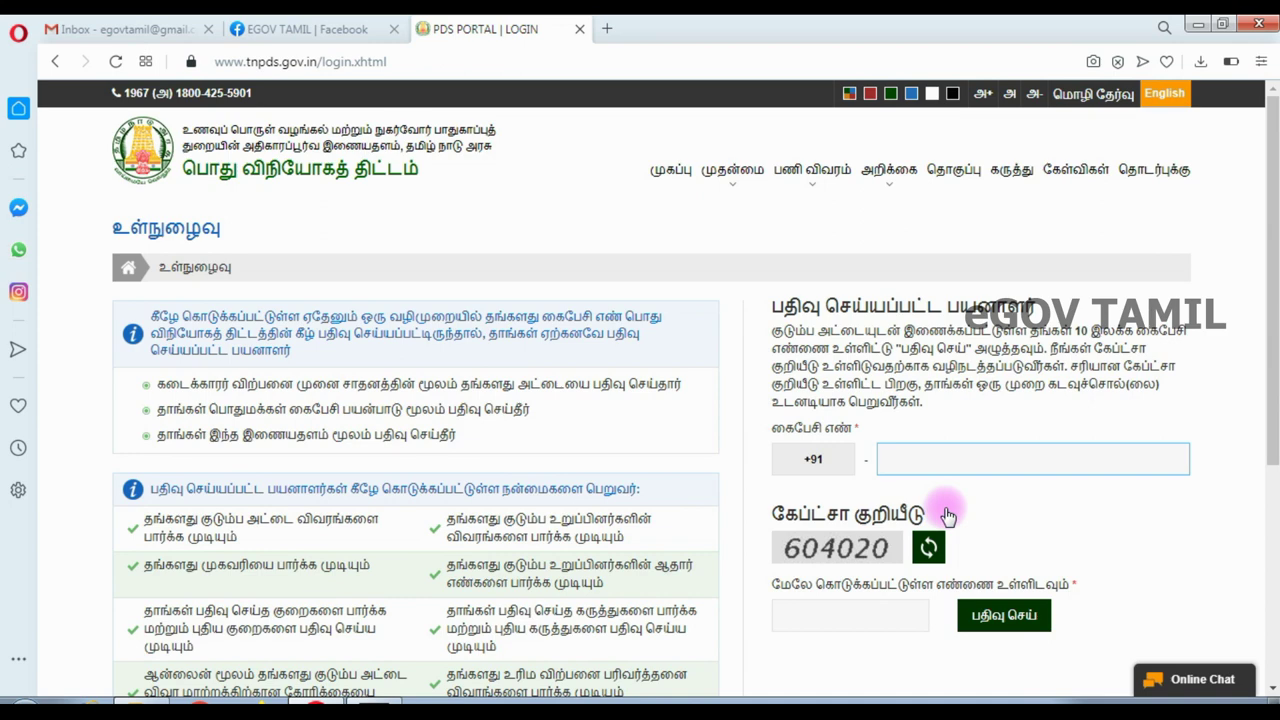
- Sign in with the registered mobile number, captcha and the received one-time password
click(897, 616)
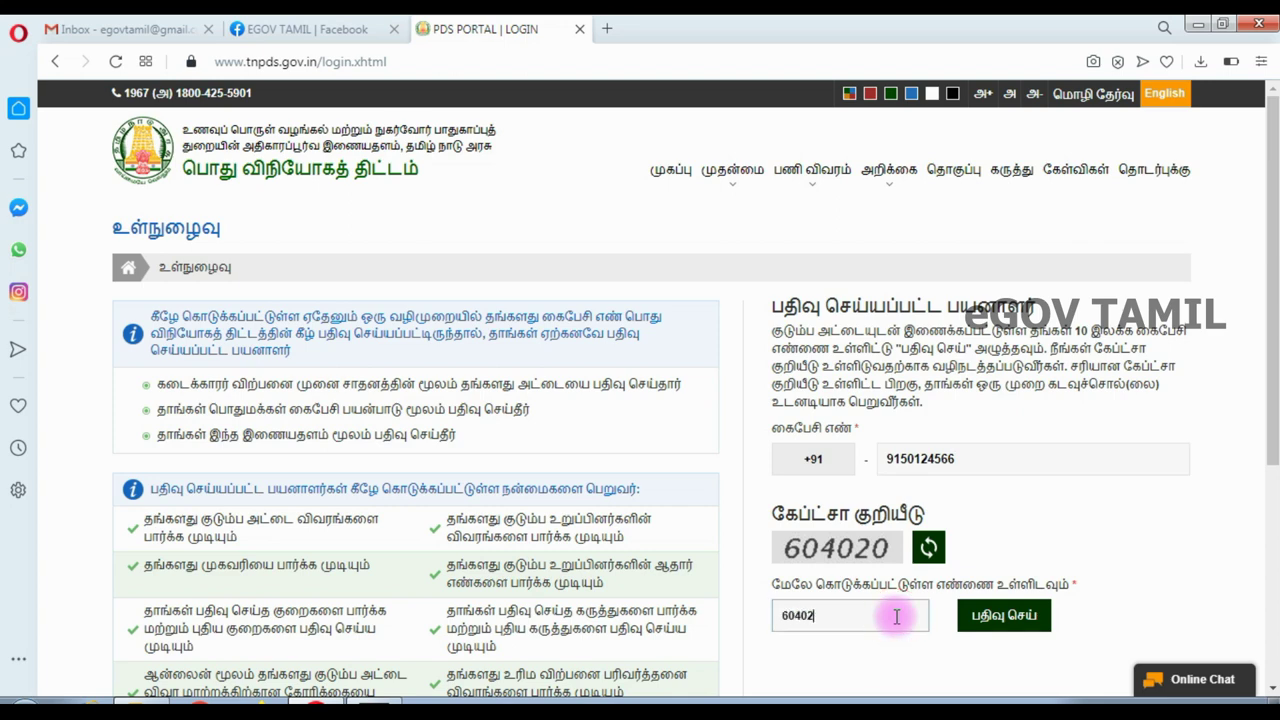
click(970, 620)
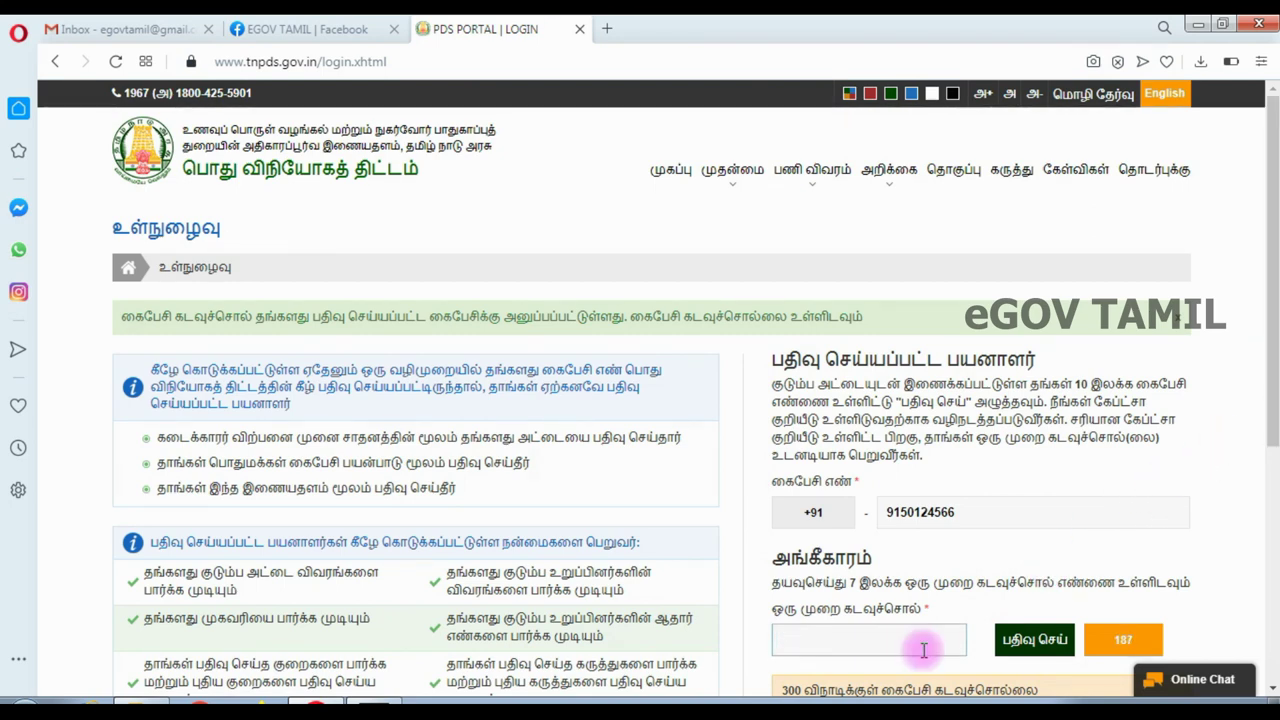
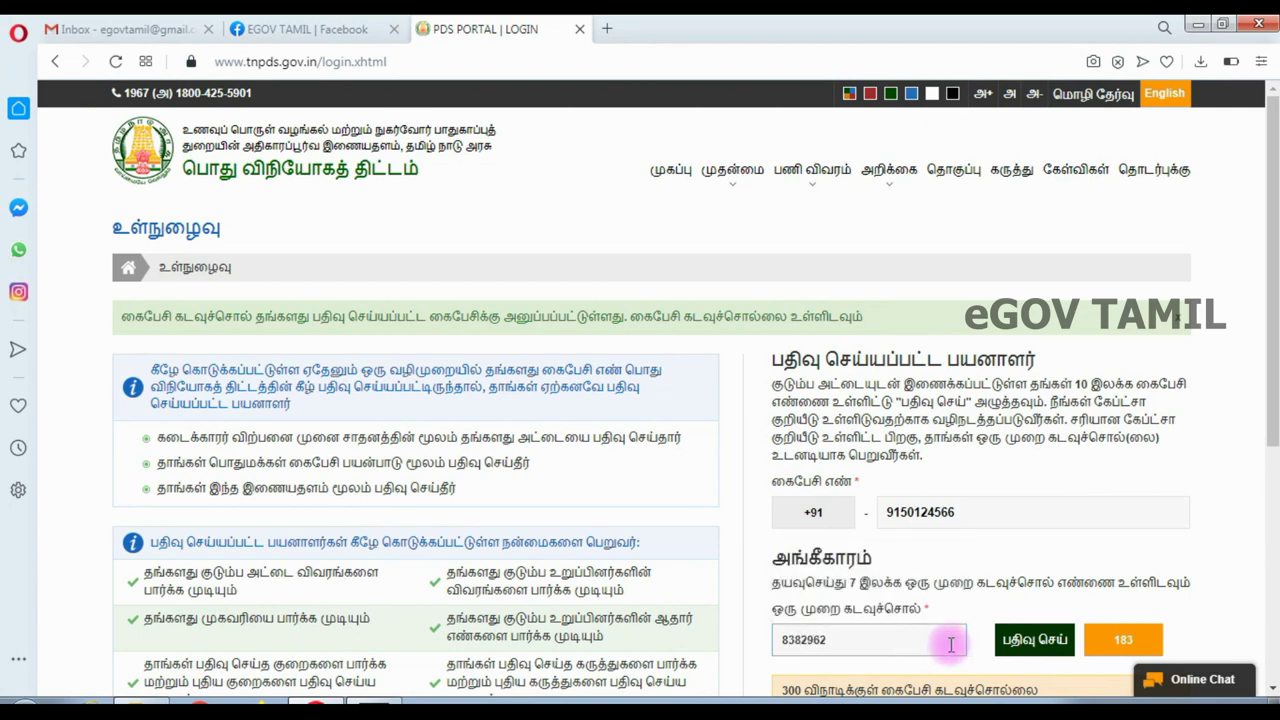
click(1036, 642)
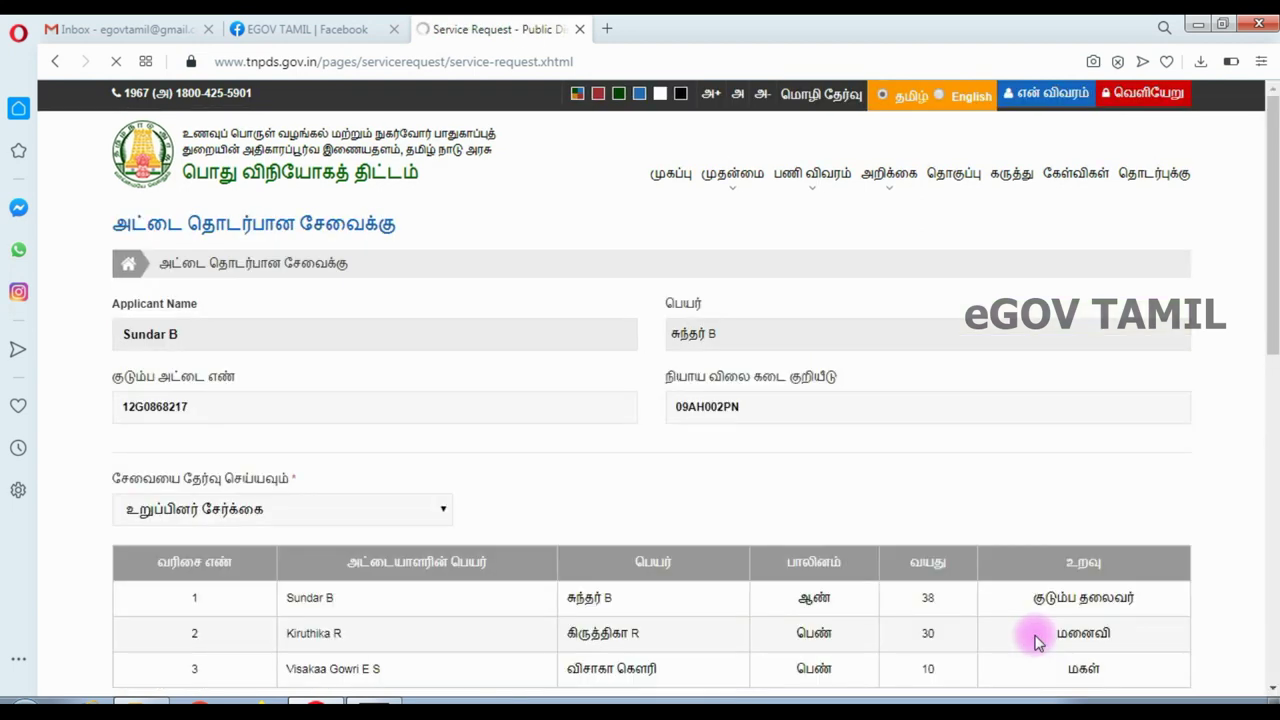
- Scroll down to the add-member form and enter the new member's English name
drag(1270, 250, 1275, 320)
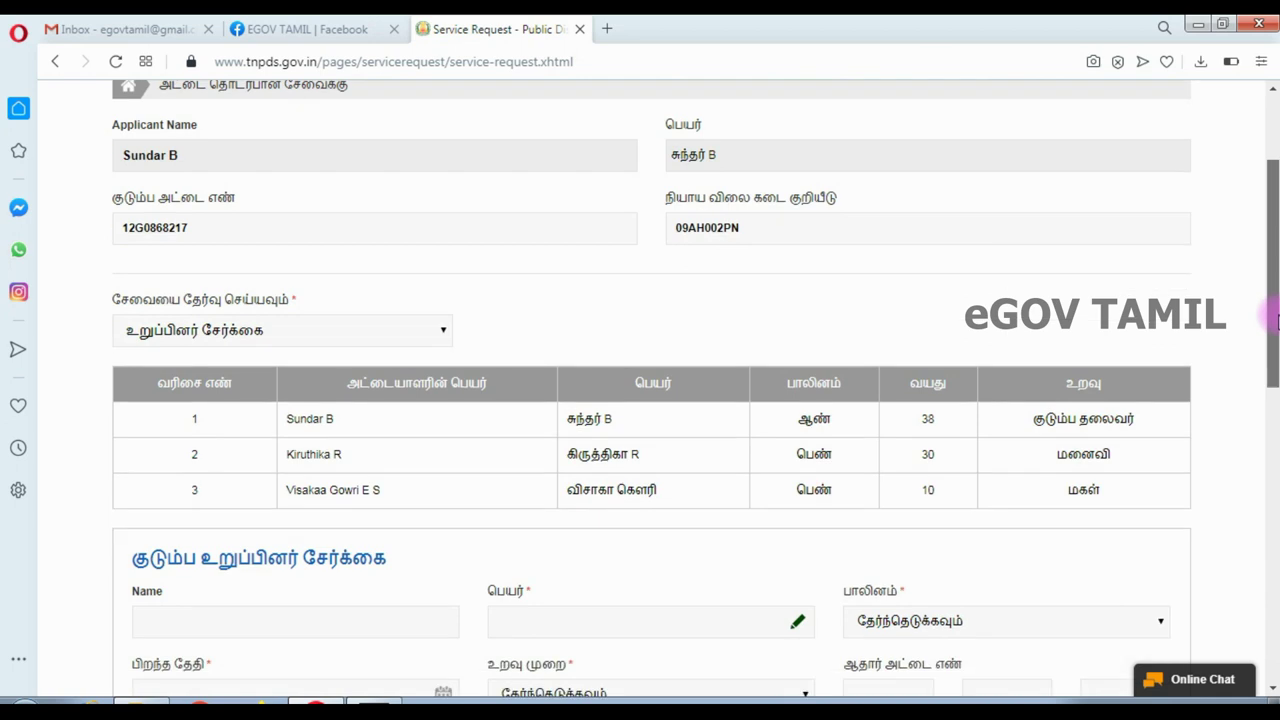
drag(1275, 320, 1271, 428)
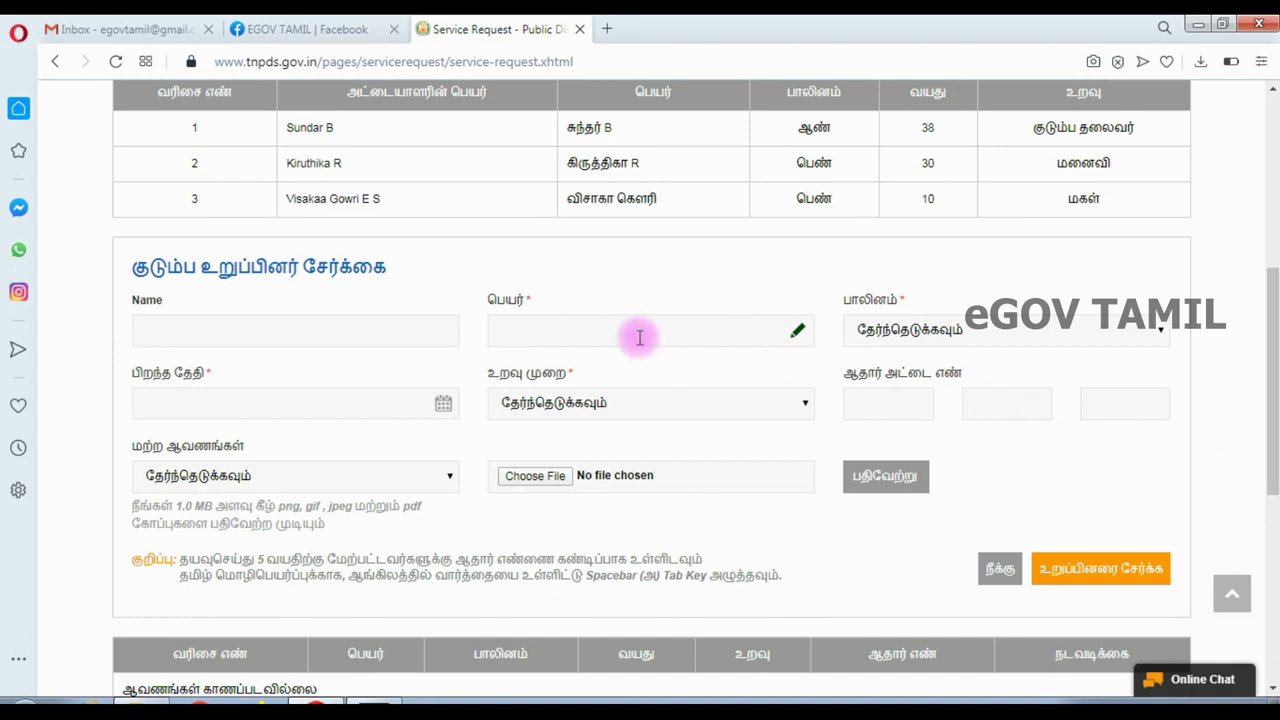
click(431, 318)
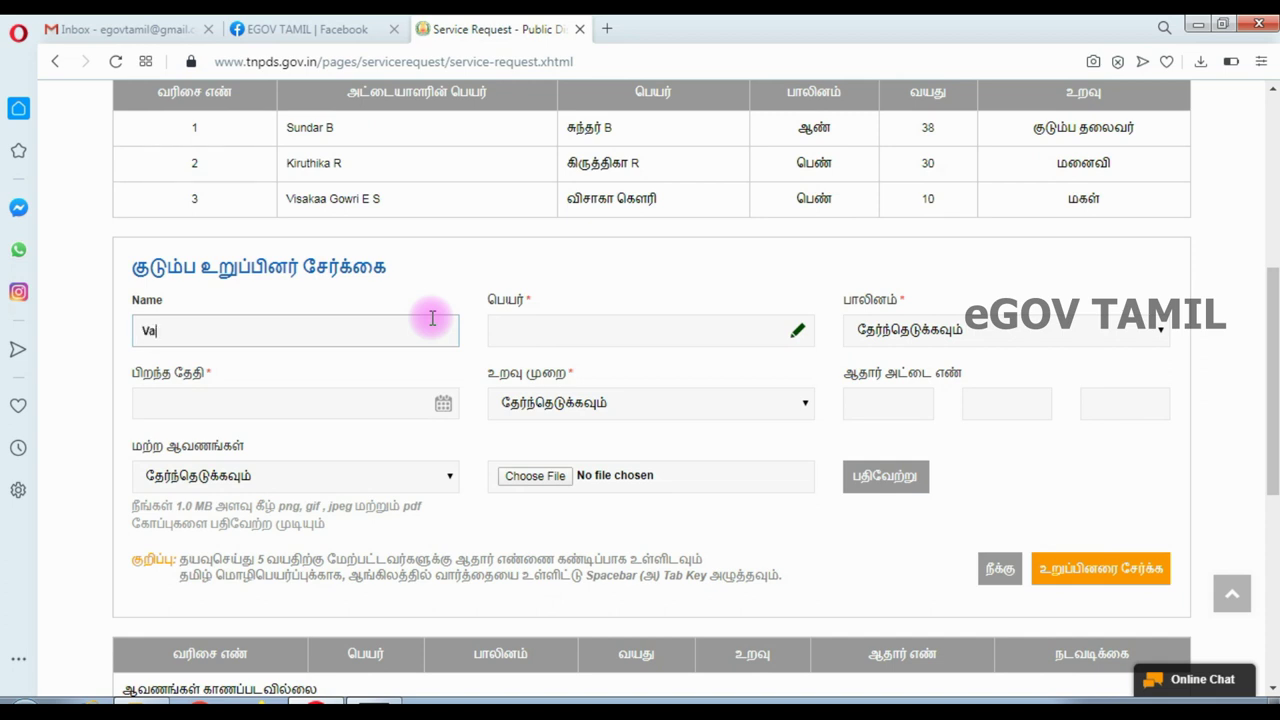
text(Vaibhavasrii S)
- Try typing the name in the Tamil name field, then clear the untransliterated text
key(Tab)
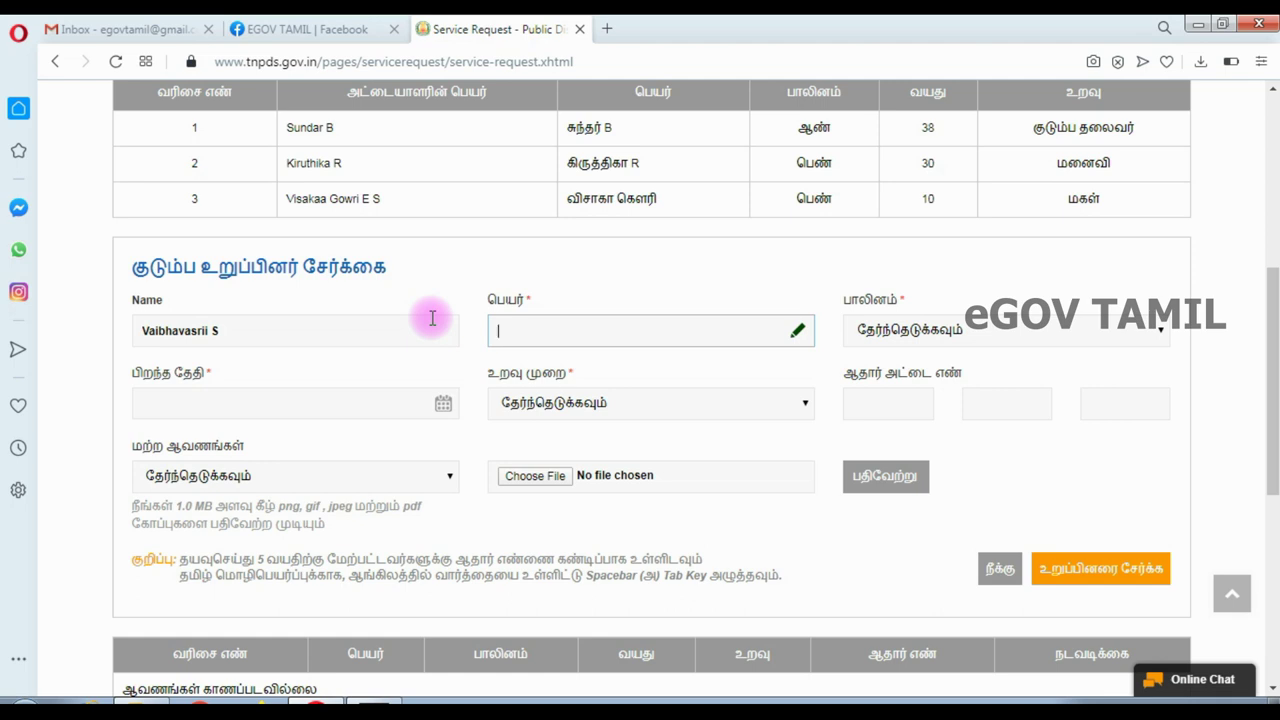
text(bhavasrii)
key(BackSpace)
text(i)
key(BackSpace)
key(BackSpace)
key(BackSpace)
key(BackSpace)
key(BackSpace)
key(BackSpace)
key(BackSpace)
key(BackSpace)
key(BackSpace)
key(BackSpace)
key(BackSpace)
key(BackSpace)
key(BackSpace)
- In a new tab, search Google for 'tamilchangathi' and open the Online Tamil Converter result
click(606, 28)
text(tqmi)
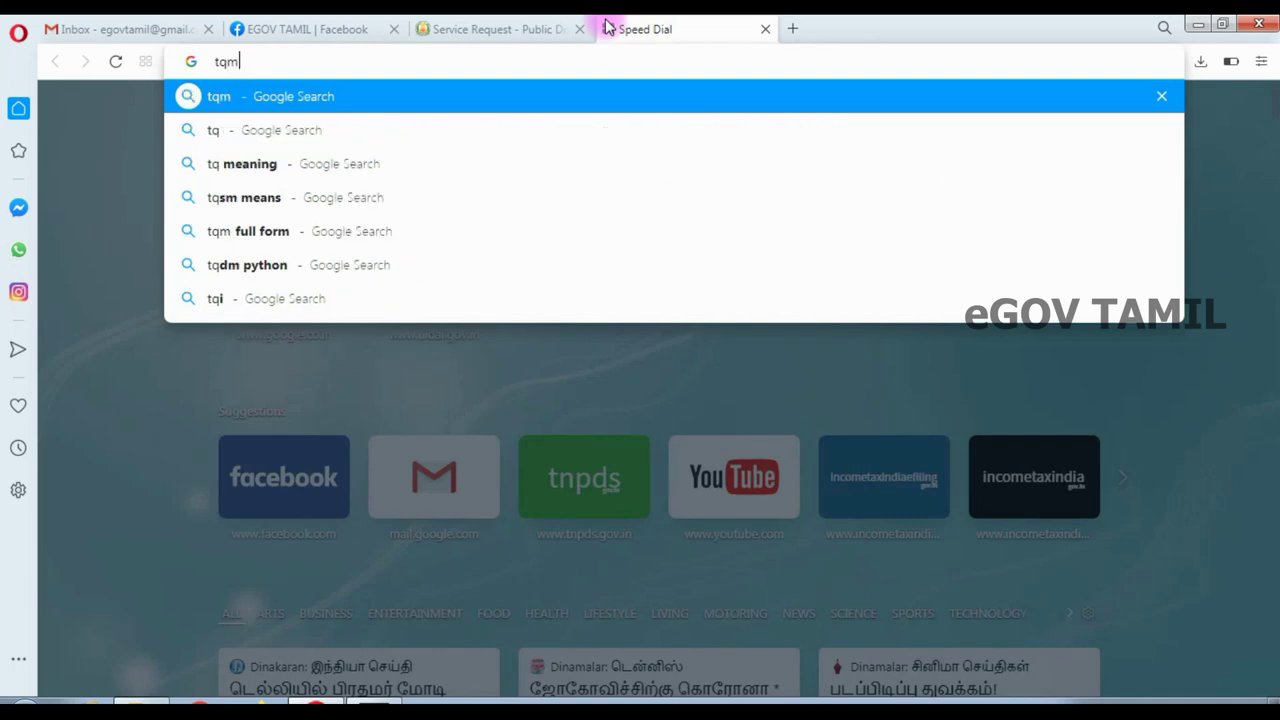
key(BackSpace)
key(BackSpace)
key(BackSpace)
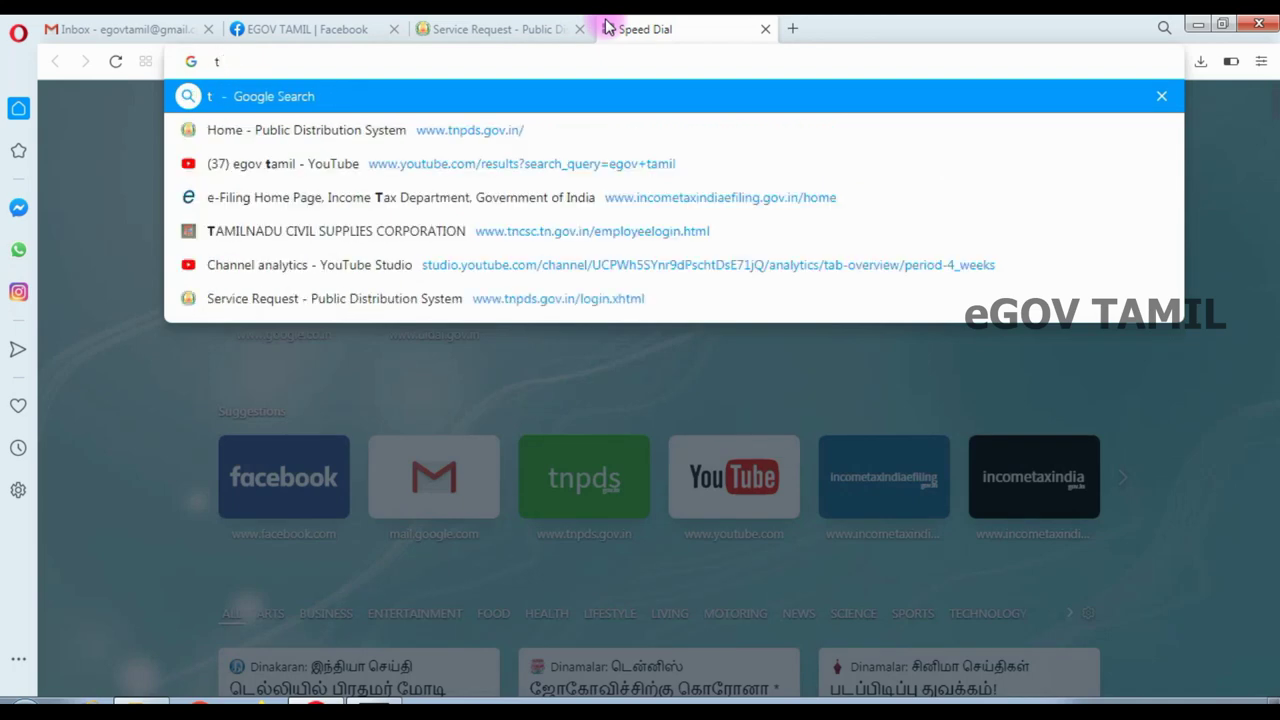
text(amilcha)
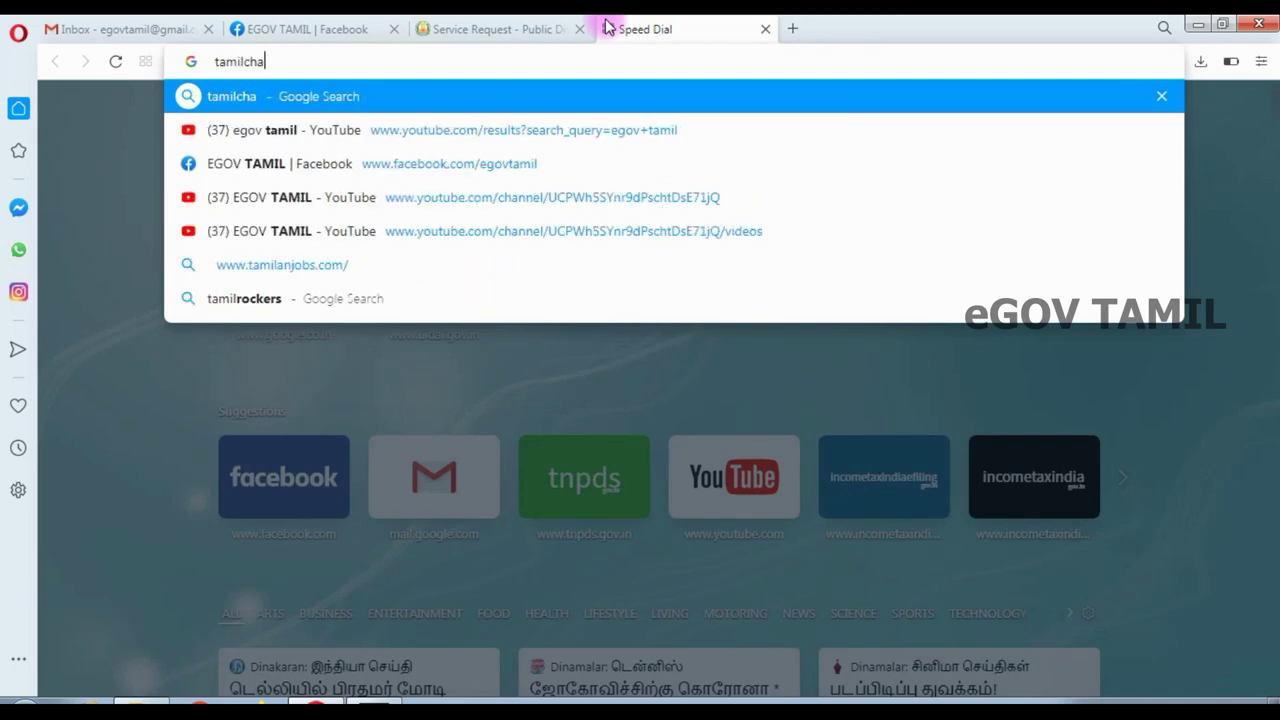
text(ngathi)
key(Return)
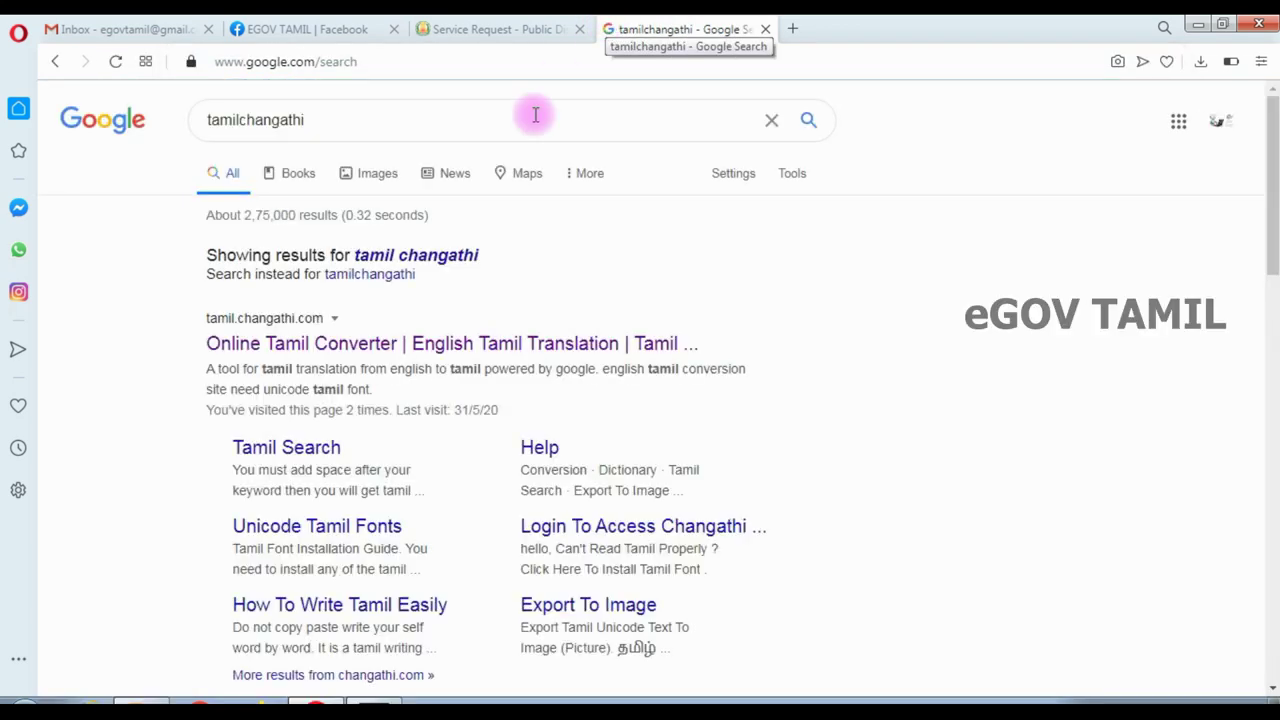
click(398, 352)
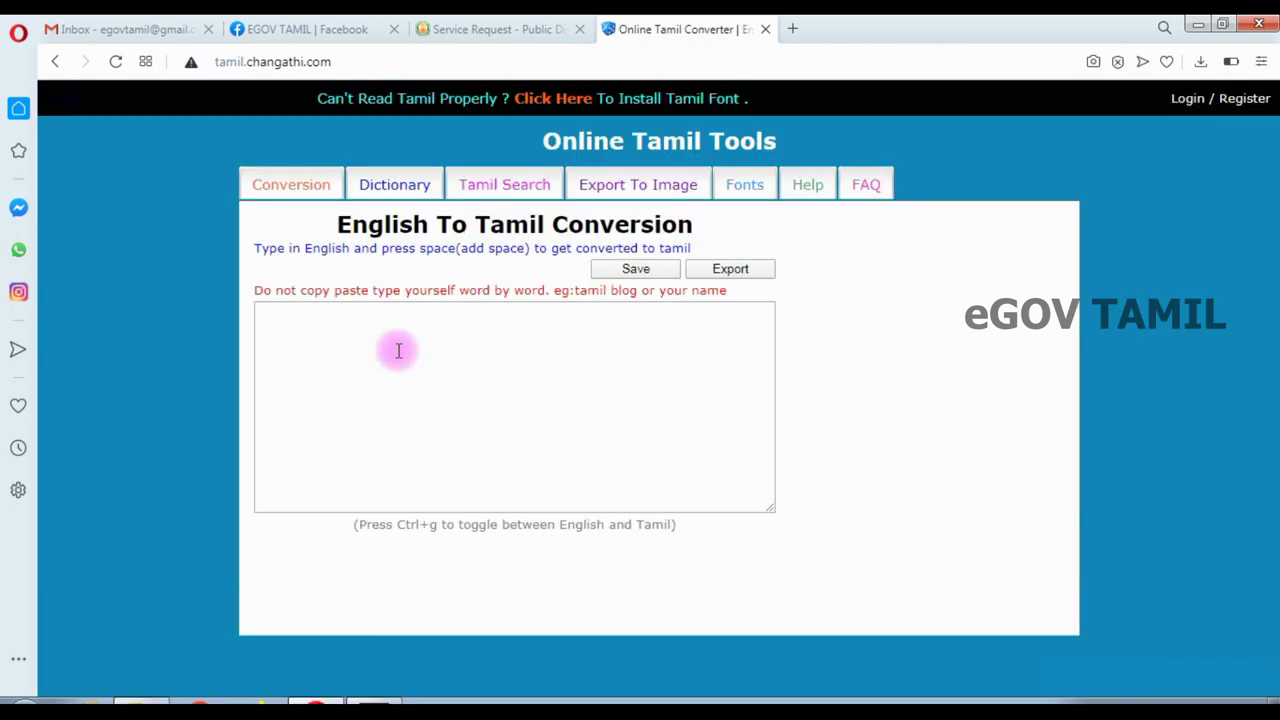
- Convert the member's name to Tamil script, select it, and return to the form's Tamil name field
click(398, 350)
text(val)
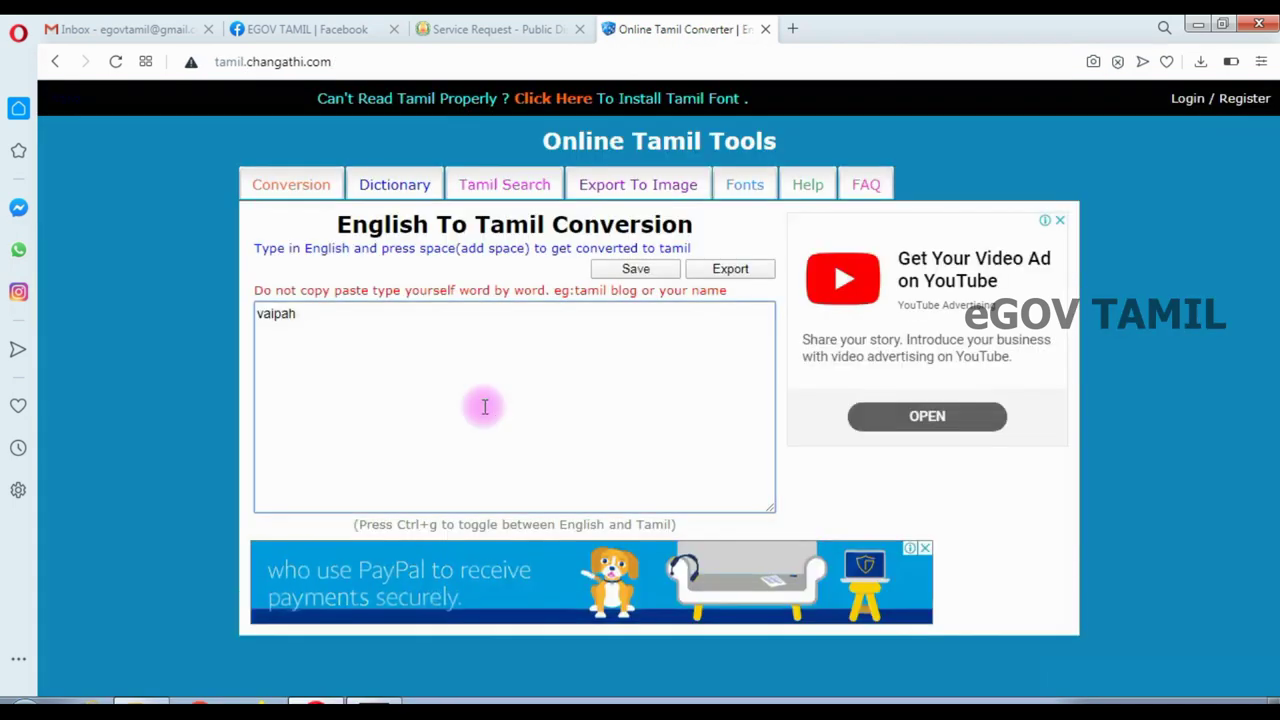
text( pa)
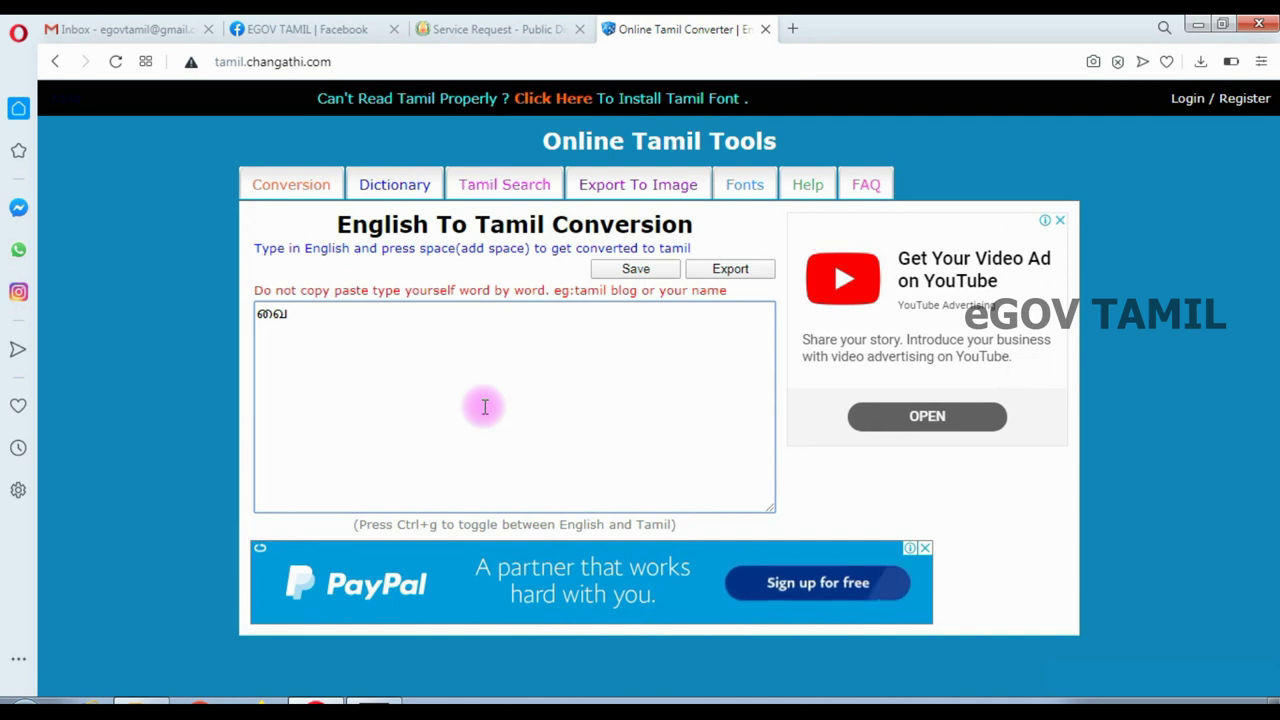
text( va )
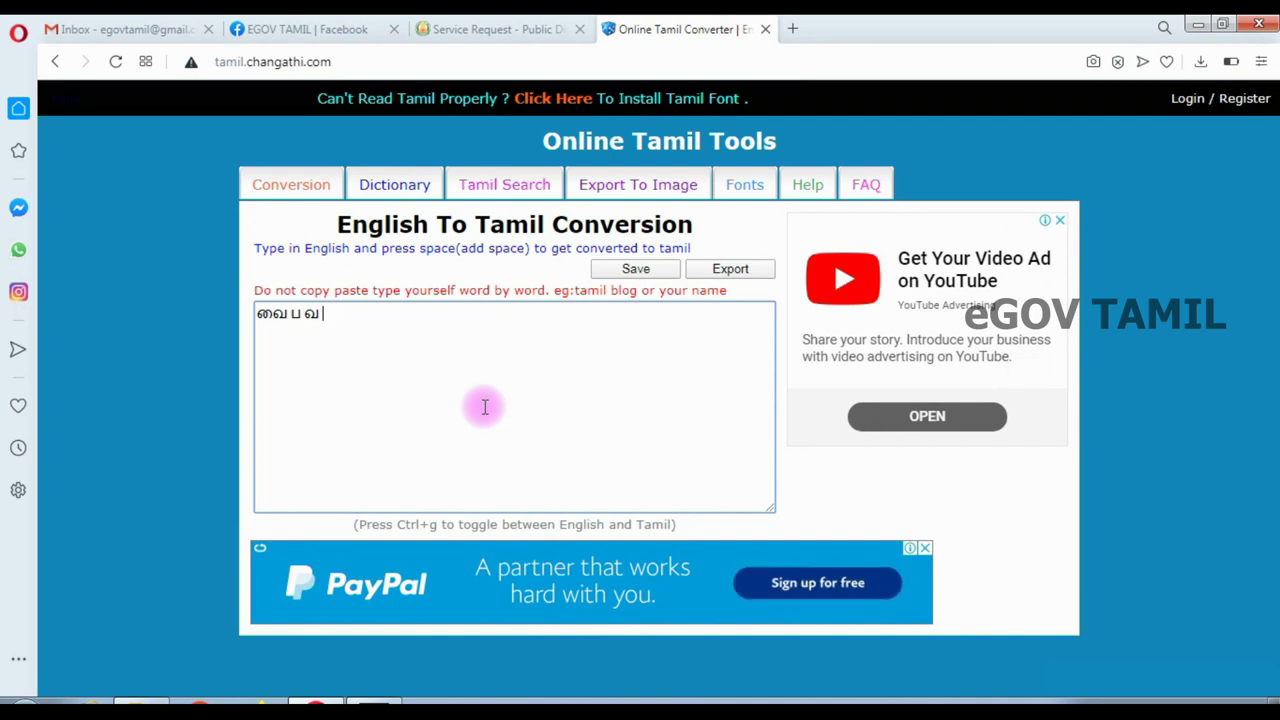
text(sri)
key(BackSpace)
key(Left)
key(BackSpace)
key(BackSpace)
key(End)
text(su)
key(ctrl+a)
key(ctrl+c)
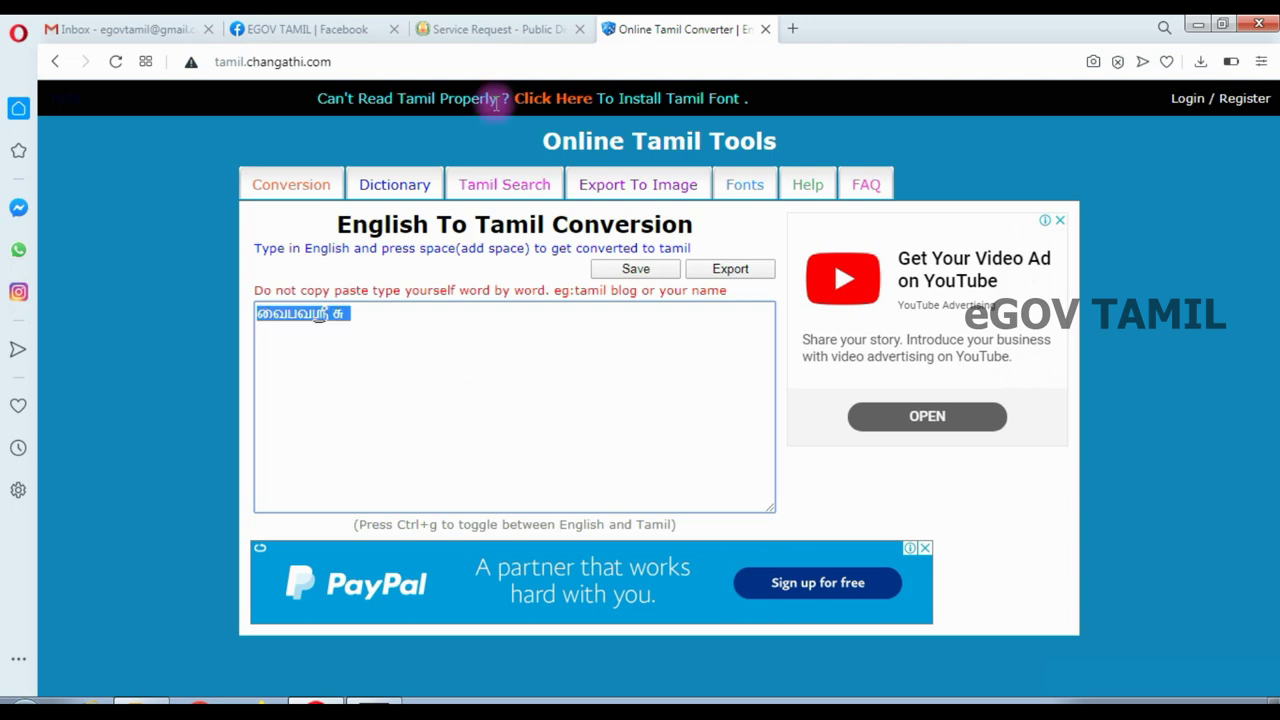
click(523, 28)
click(586, 332)
- Paste the Tamil name and set the gender to female (பெண்)
key(ctrl+v)
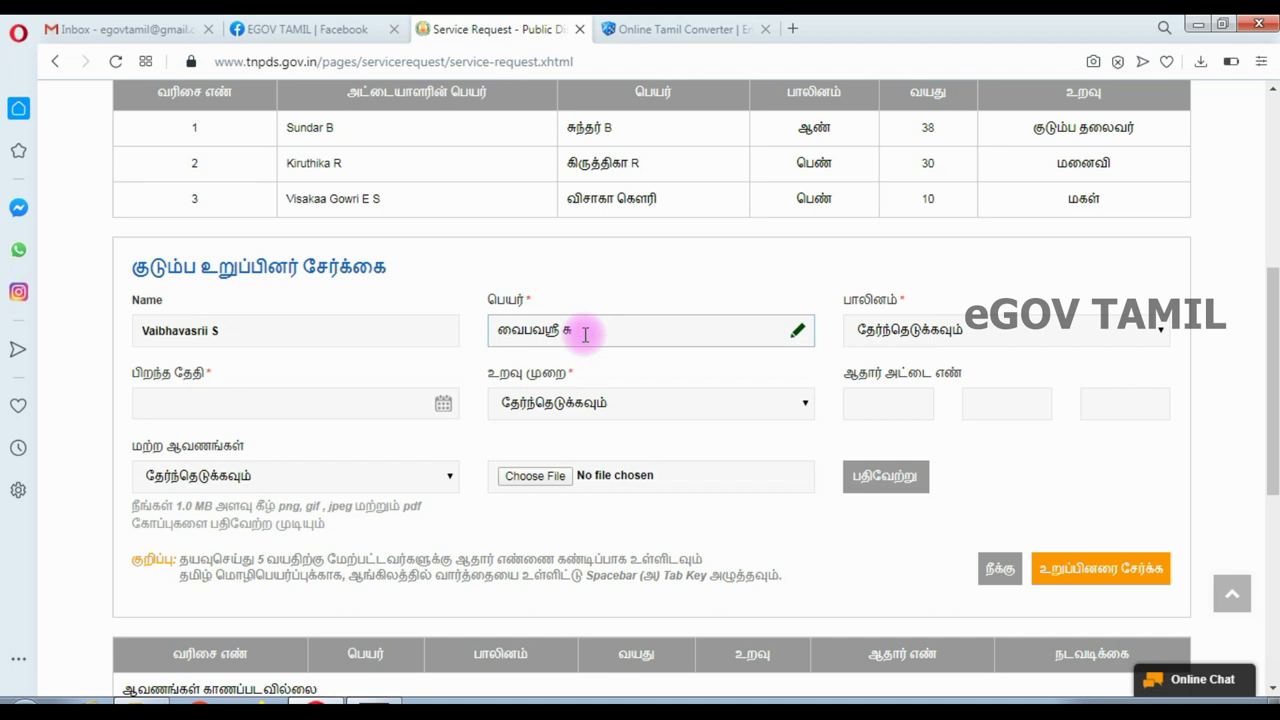
click(886, 350)
click(890, 330)
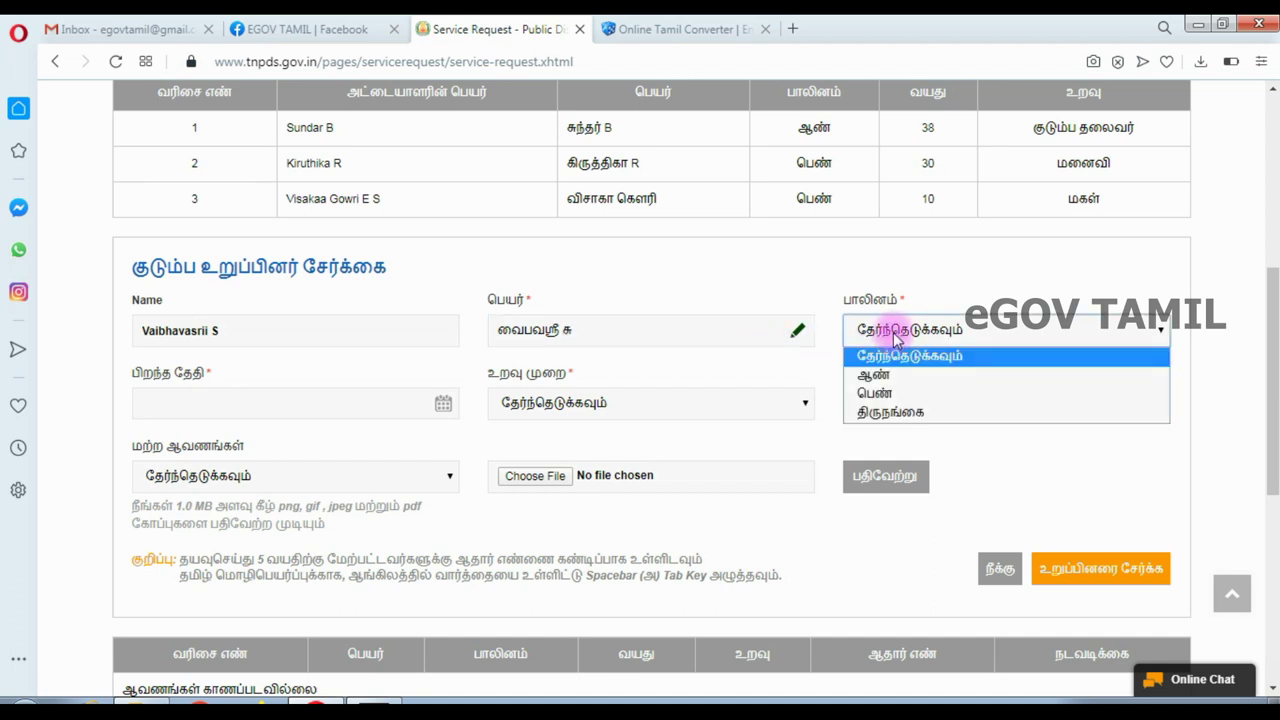
click(893, 396)
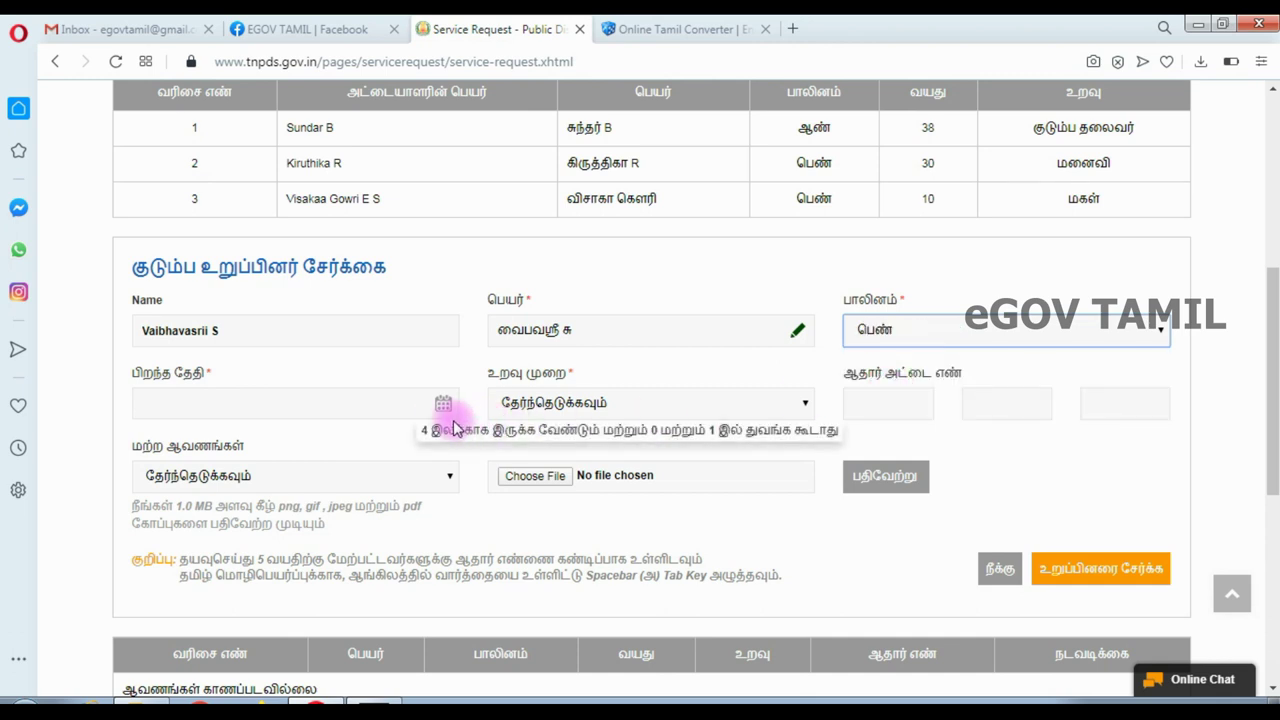
click(410, 410)
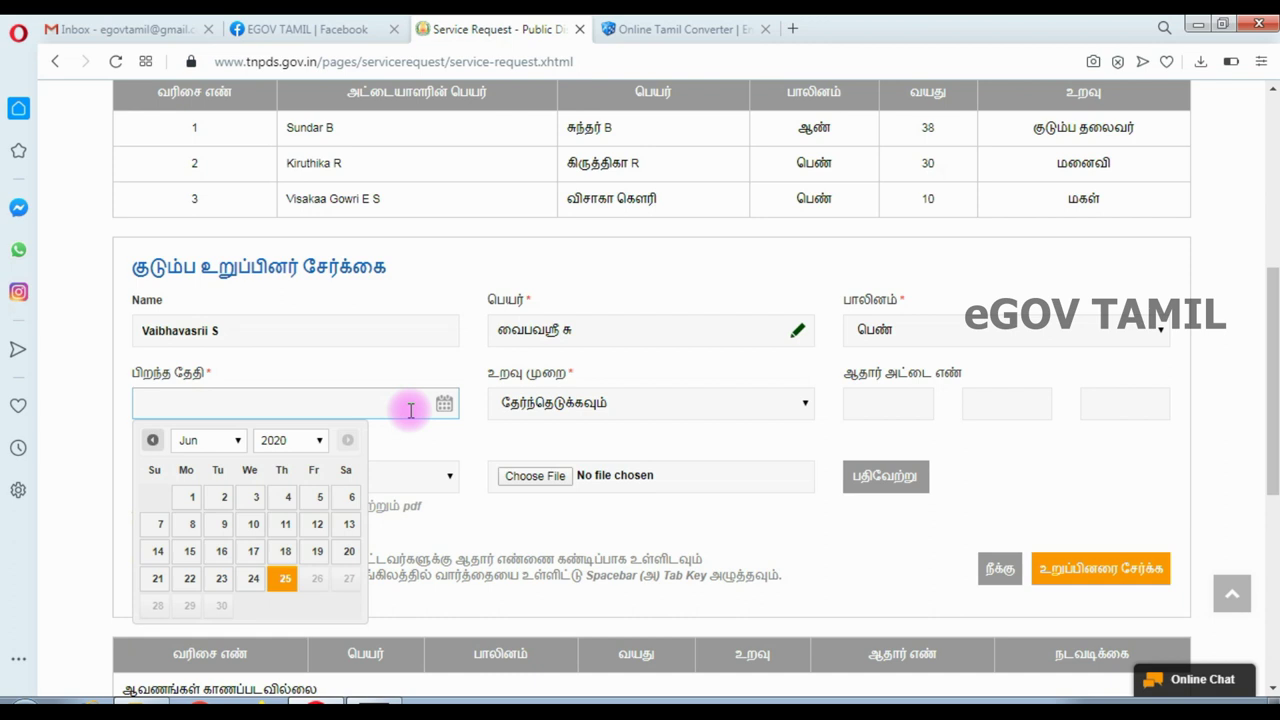
click(318, 443)
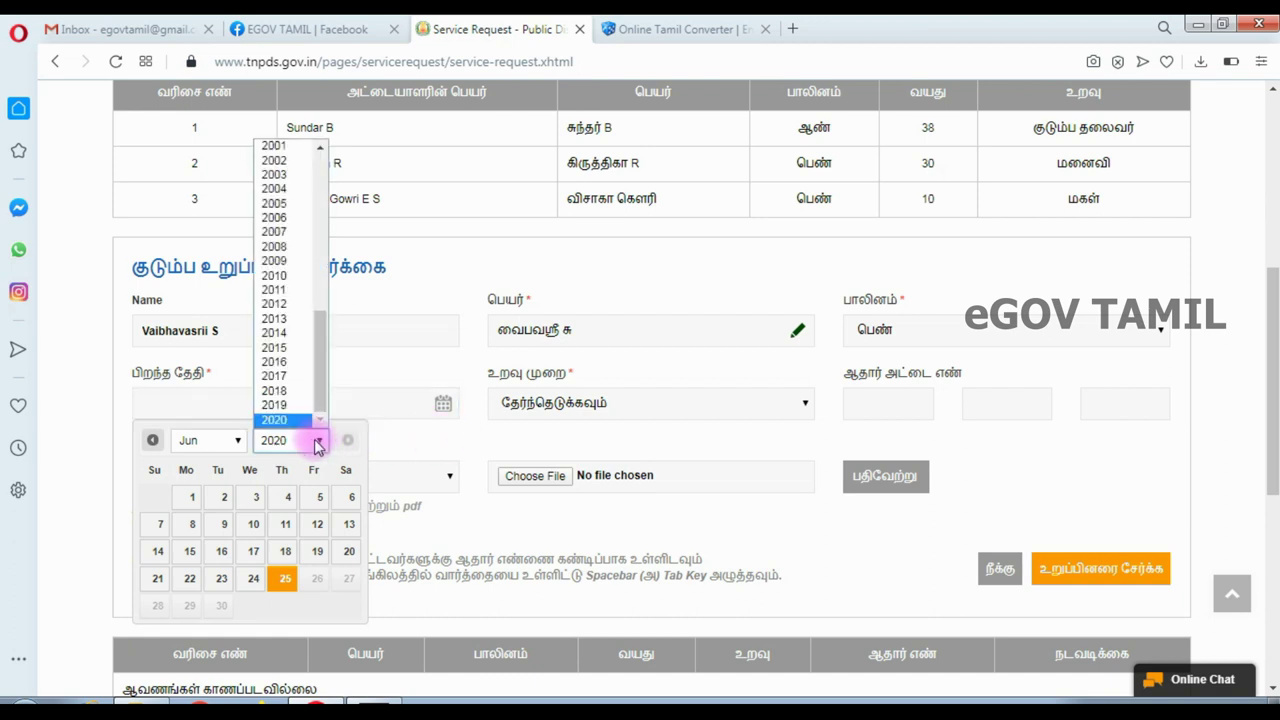
text(2013)
key(Return)
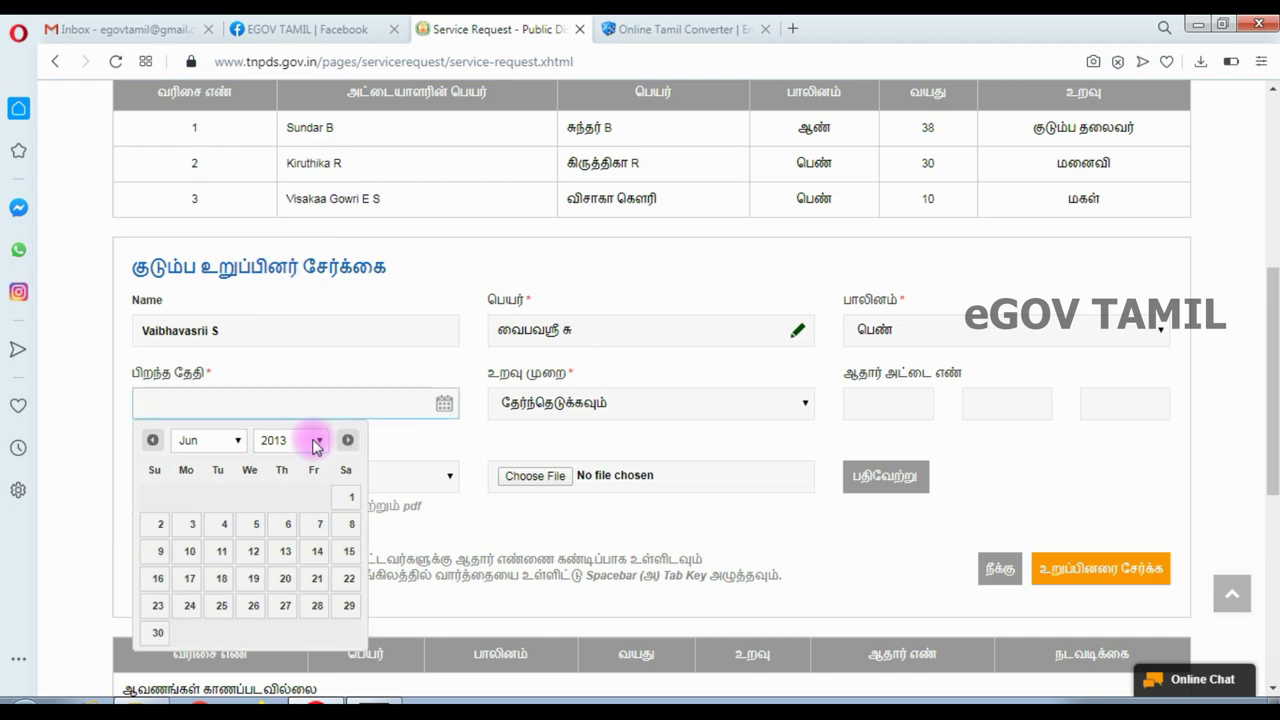
click(216, 440)
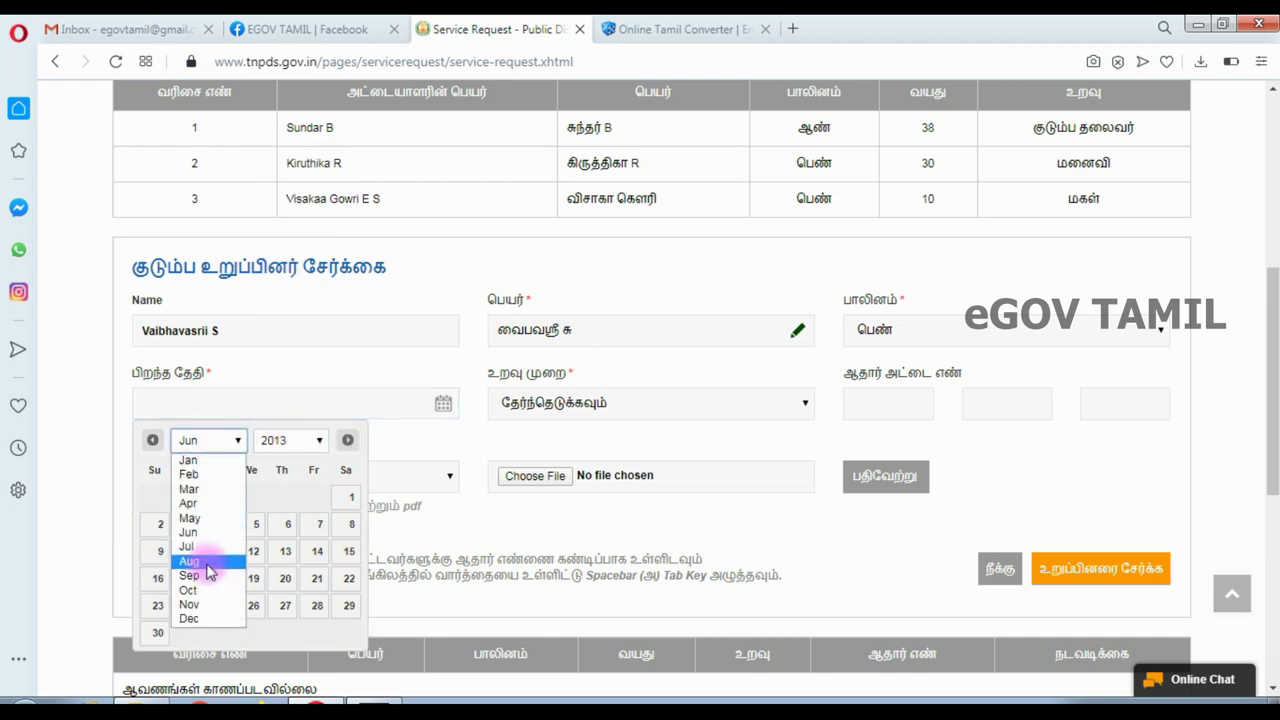
click(205, 605)
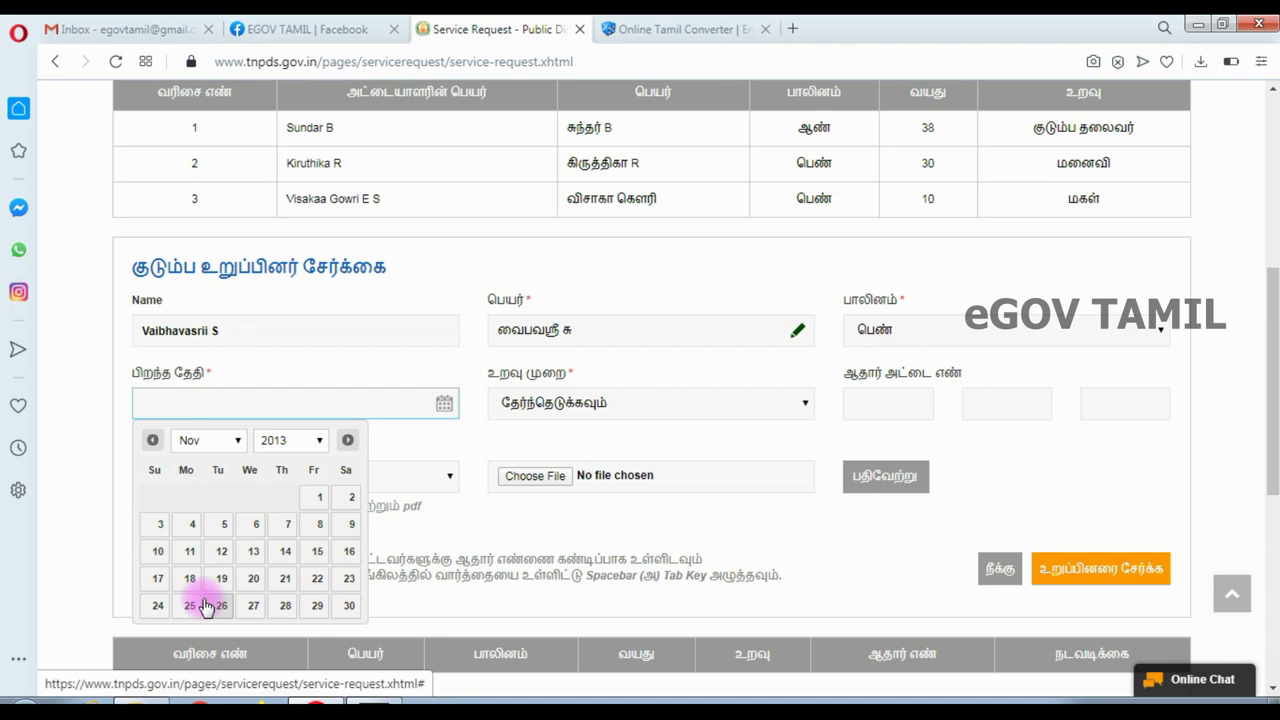
click(348, 526)
- Set the relationship to Daughter and fill the member's Aadhaar number across the three boxes
click(630, 413)
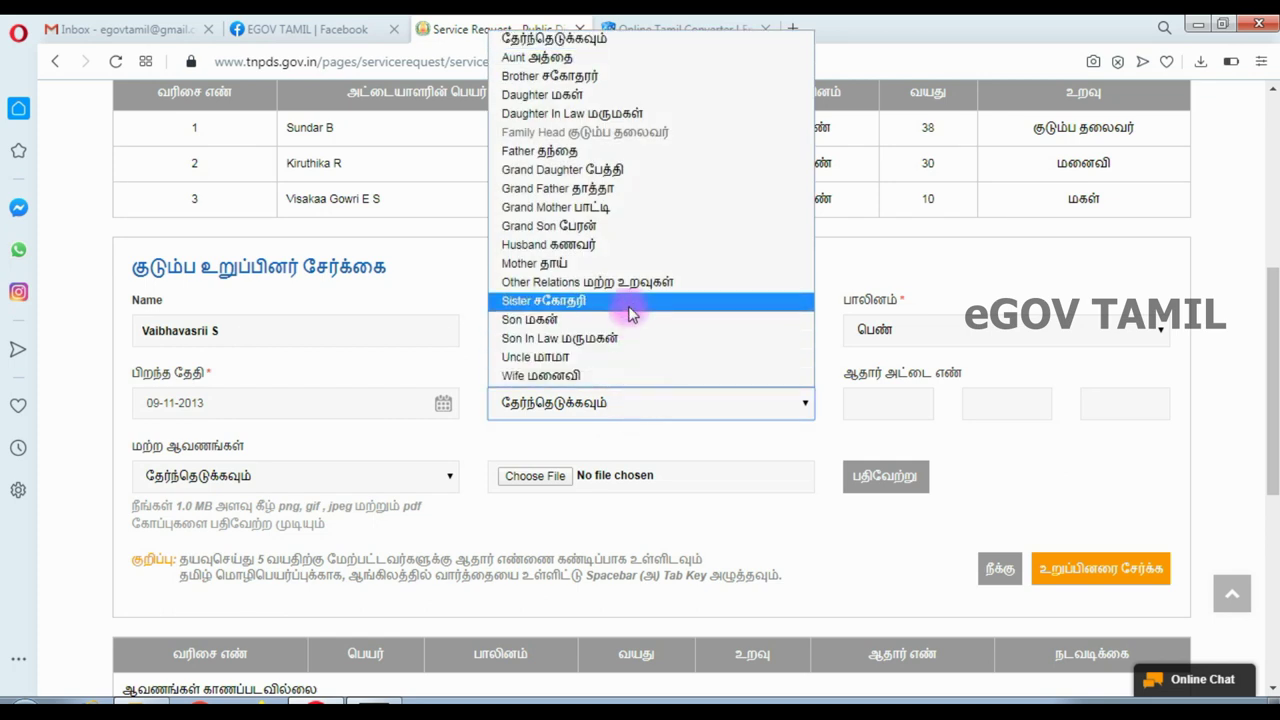
click(608, 96)
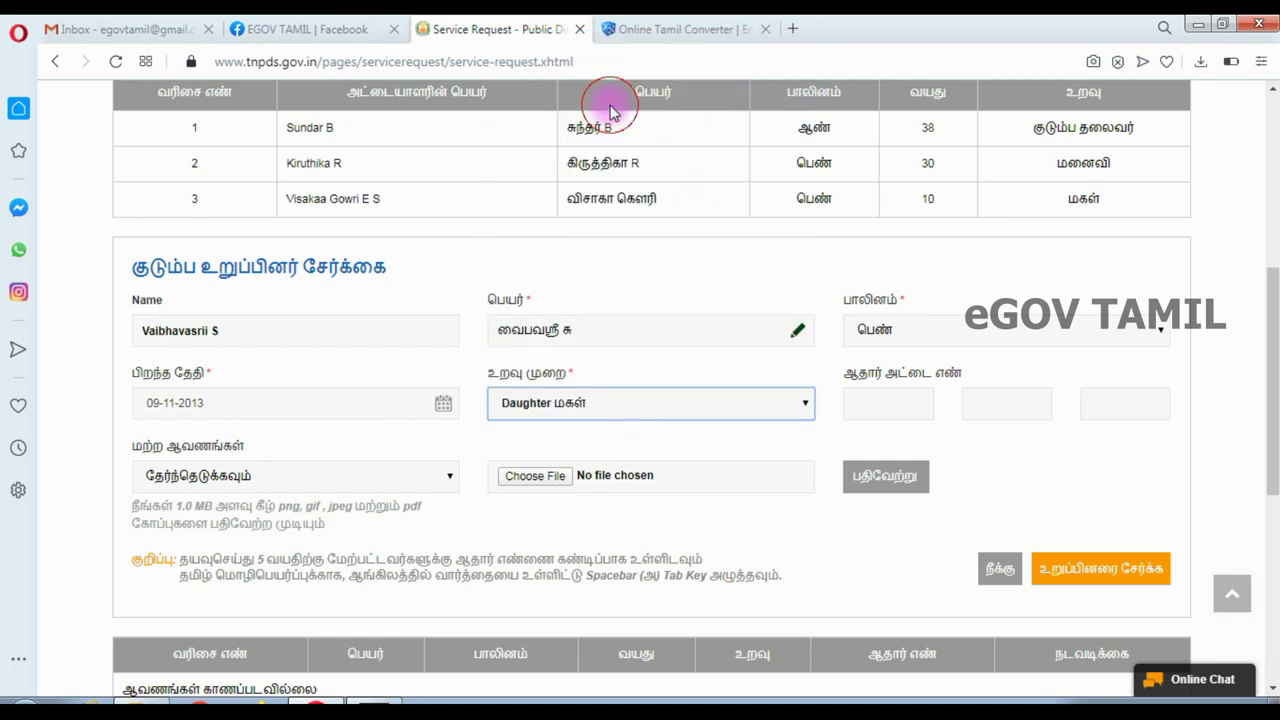
click(889, 400)
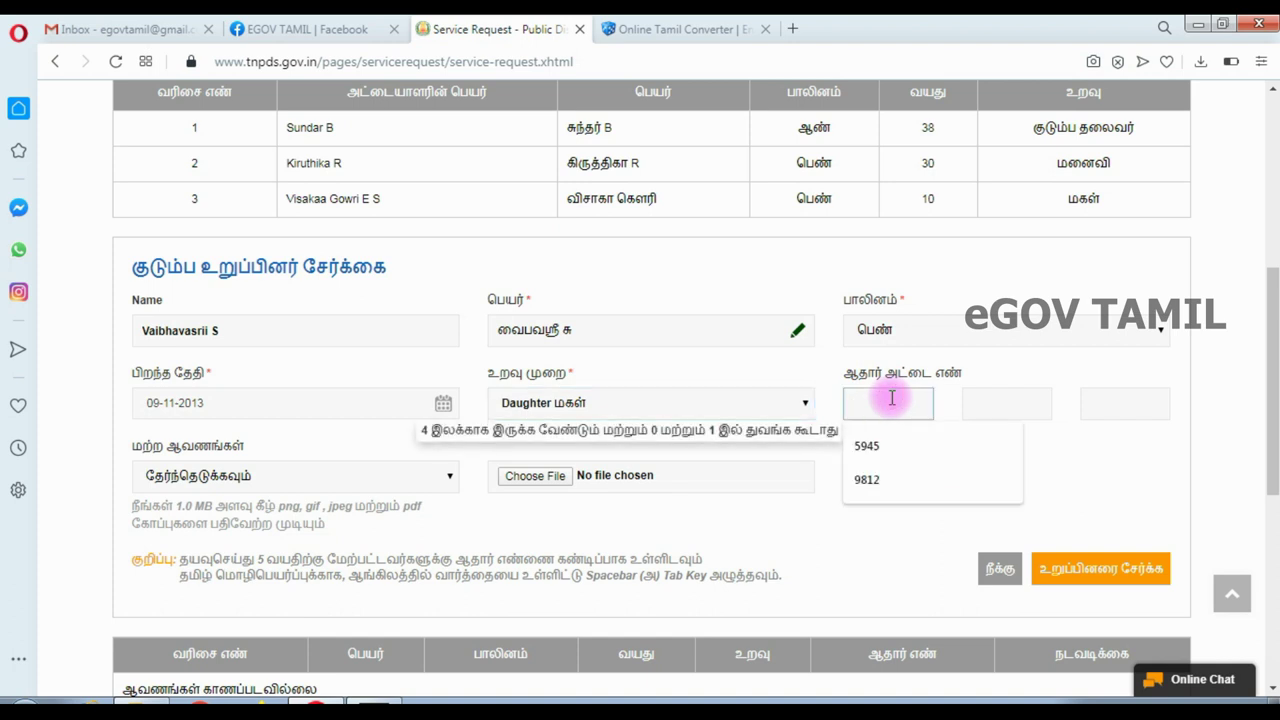
key(Tab)
key(Tab)
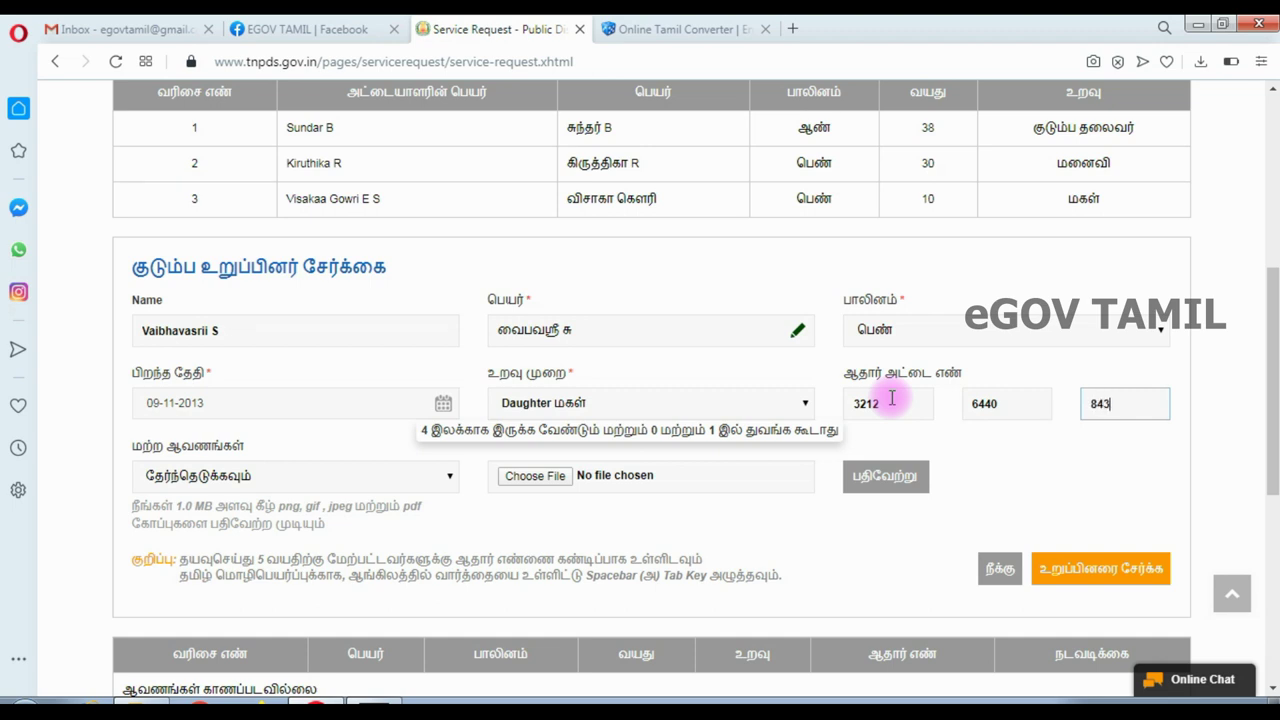
- Choose Aadhaar card as the document type and upload the member's image from Downloads
click(373, 484)
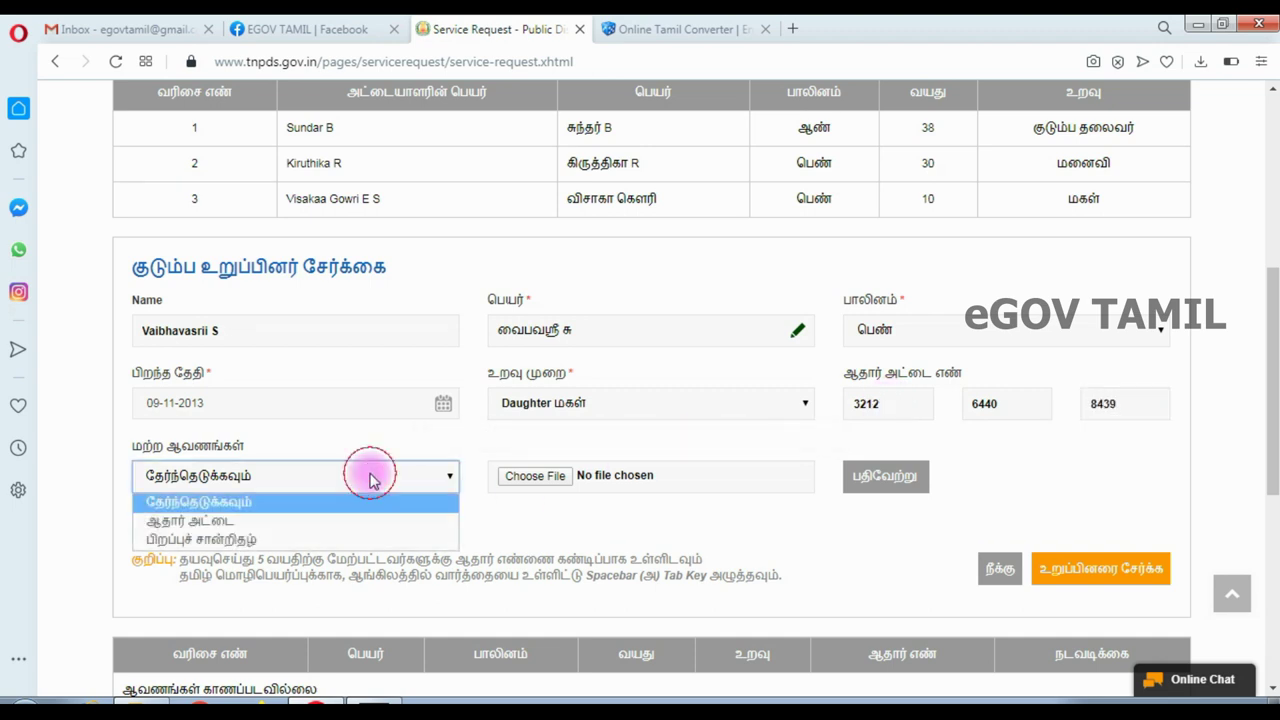
click(357, 518)
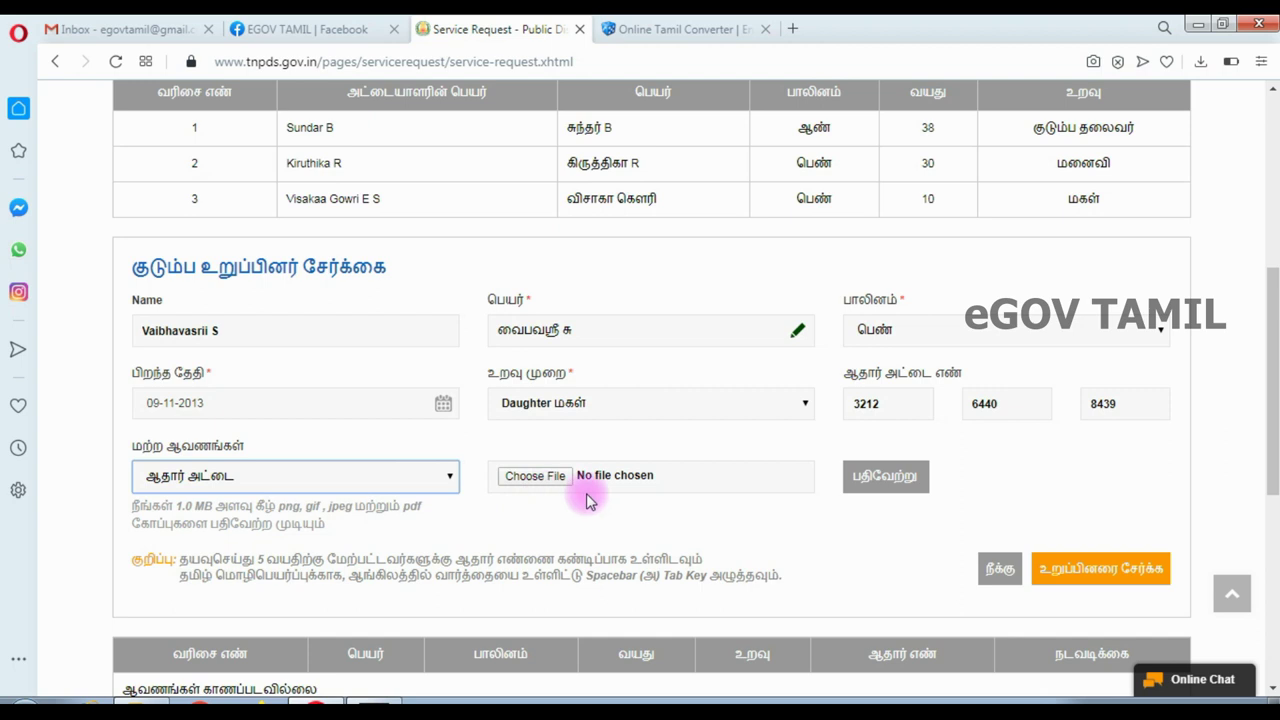
click(665, 485)
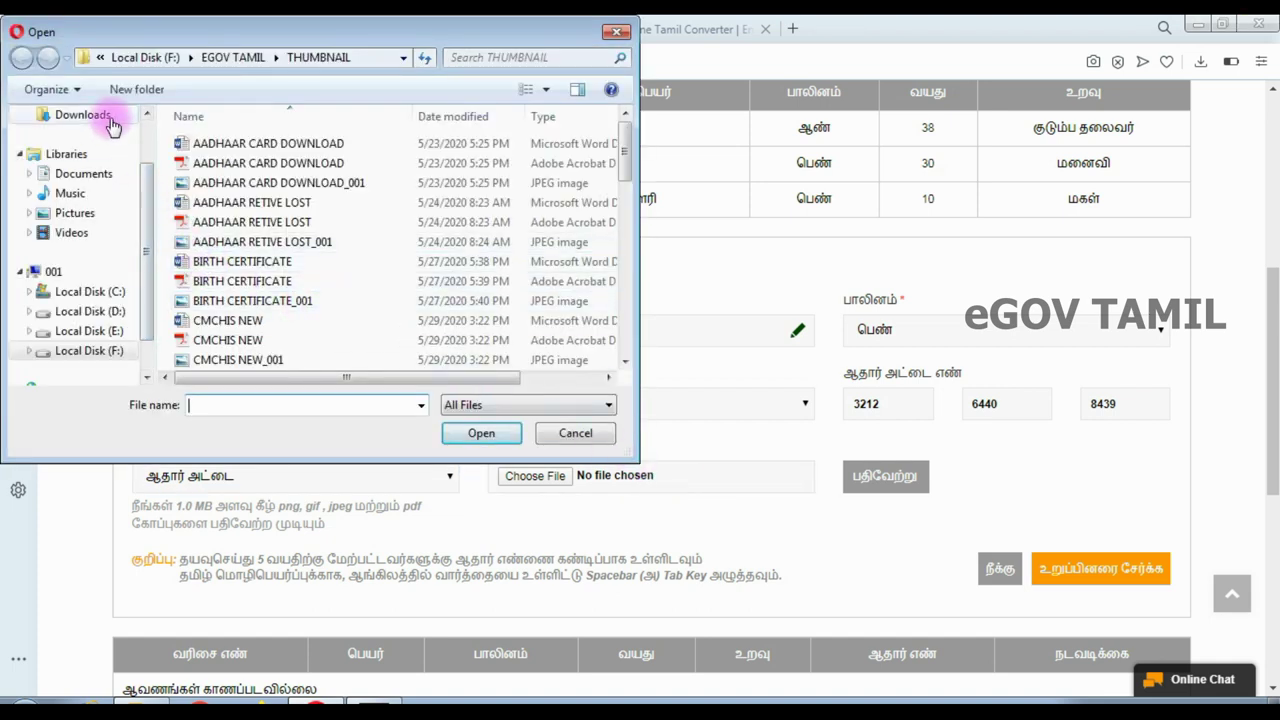
click(108, 115)
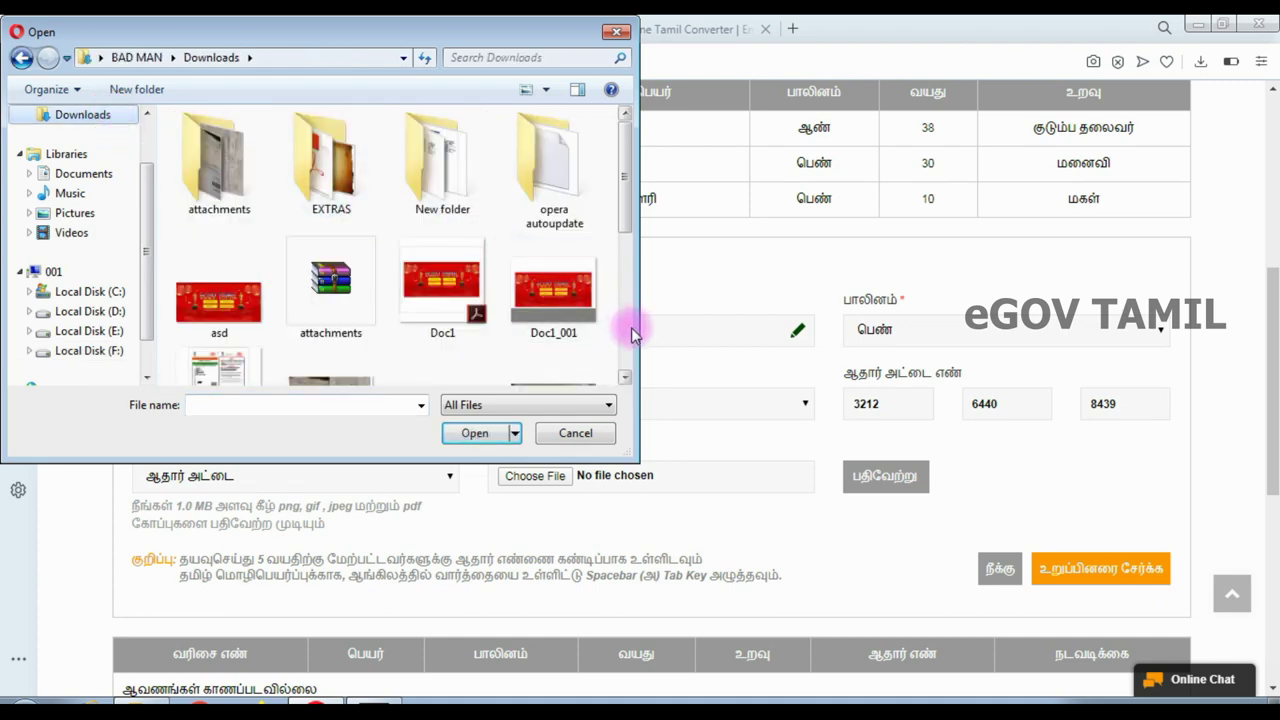
click(626, 334)
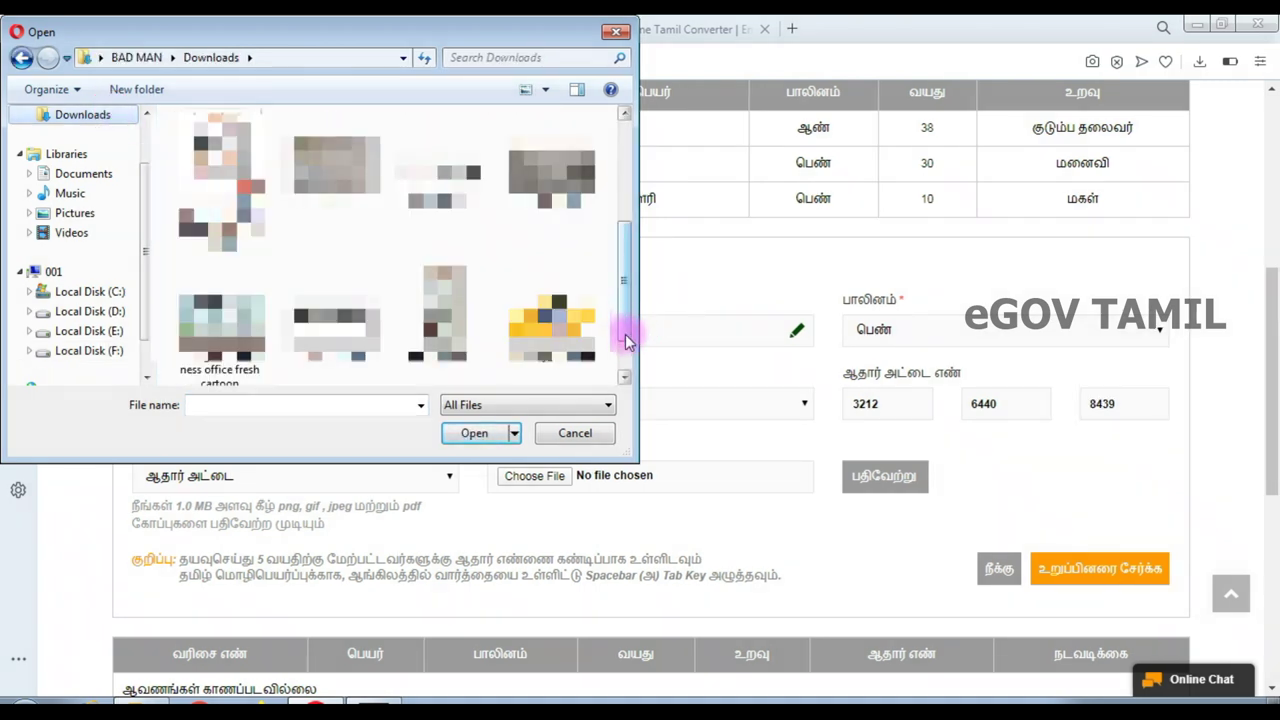
click(625, 360)
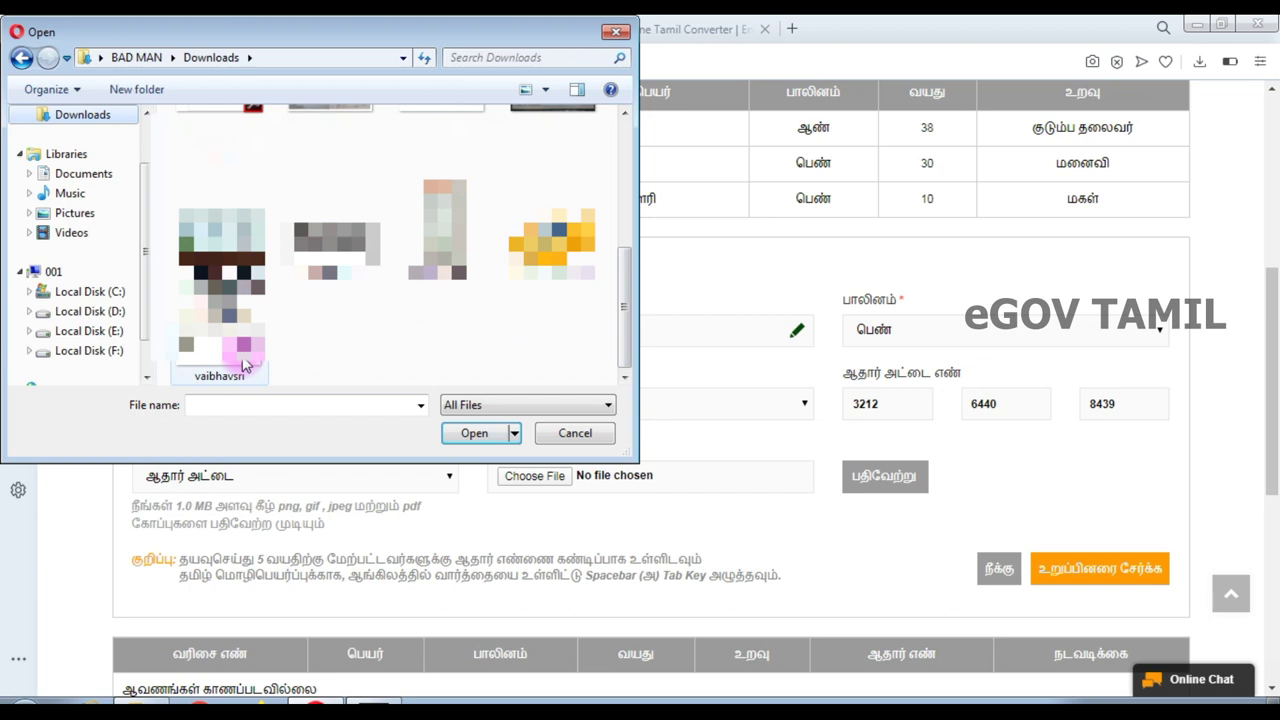
double_click(242, 350)
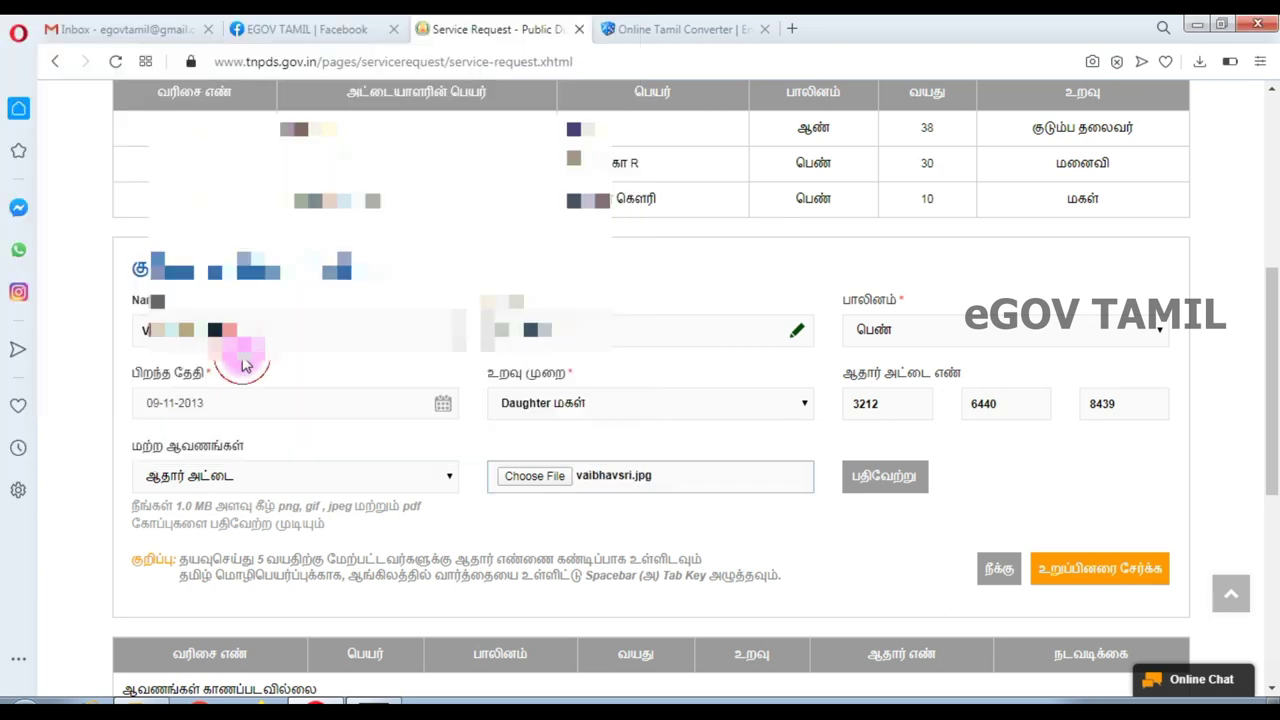
click(862, 476)
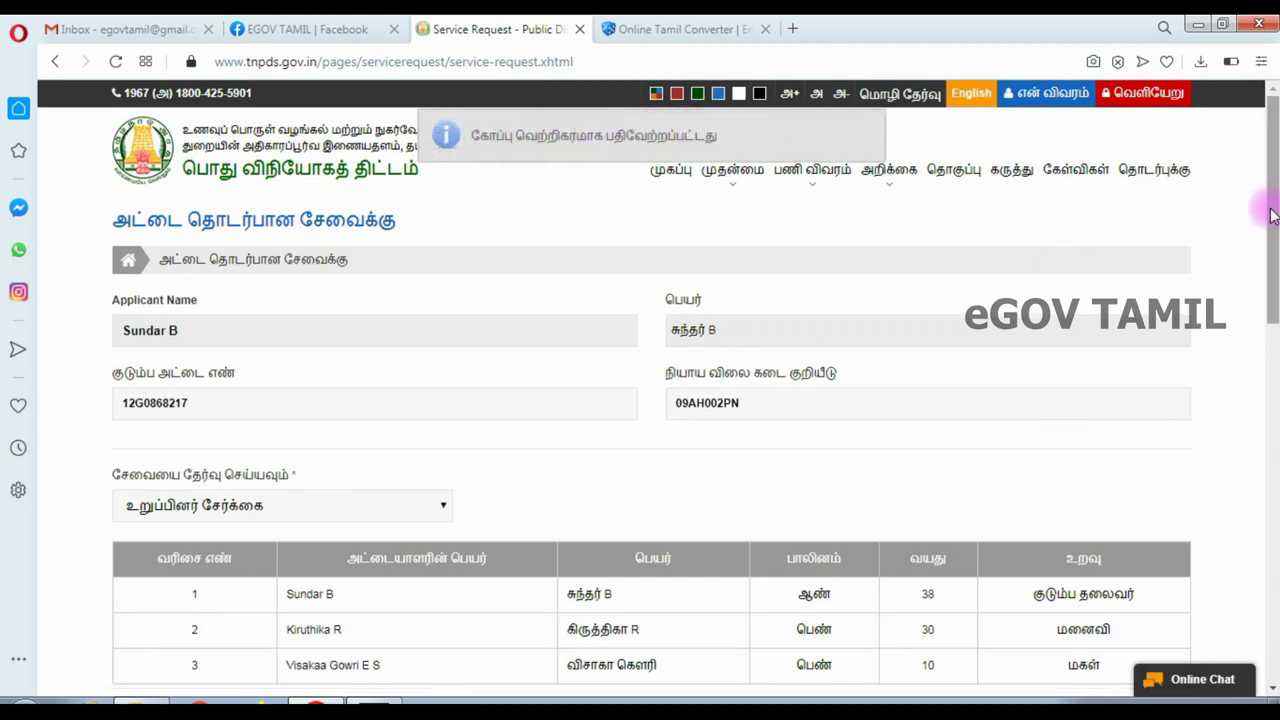
- Add the new daughter to the members list and agree to the declaration
drag(1266, 206, 1266, 490)
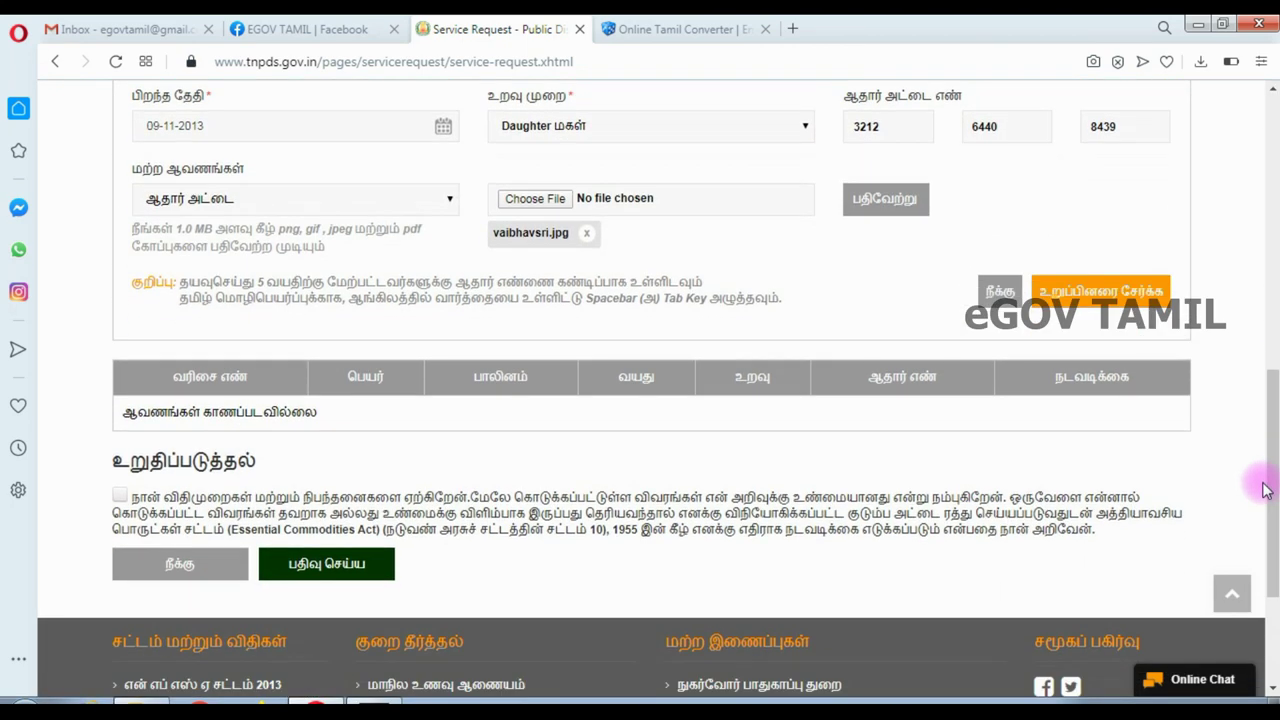
click(1126, 302)
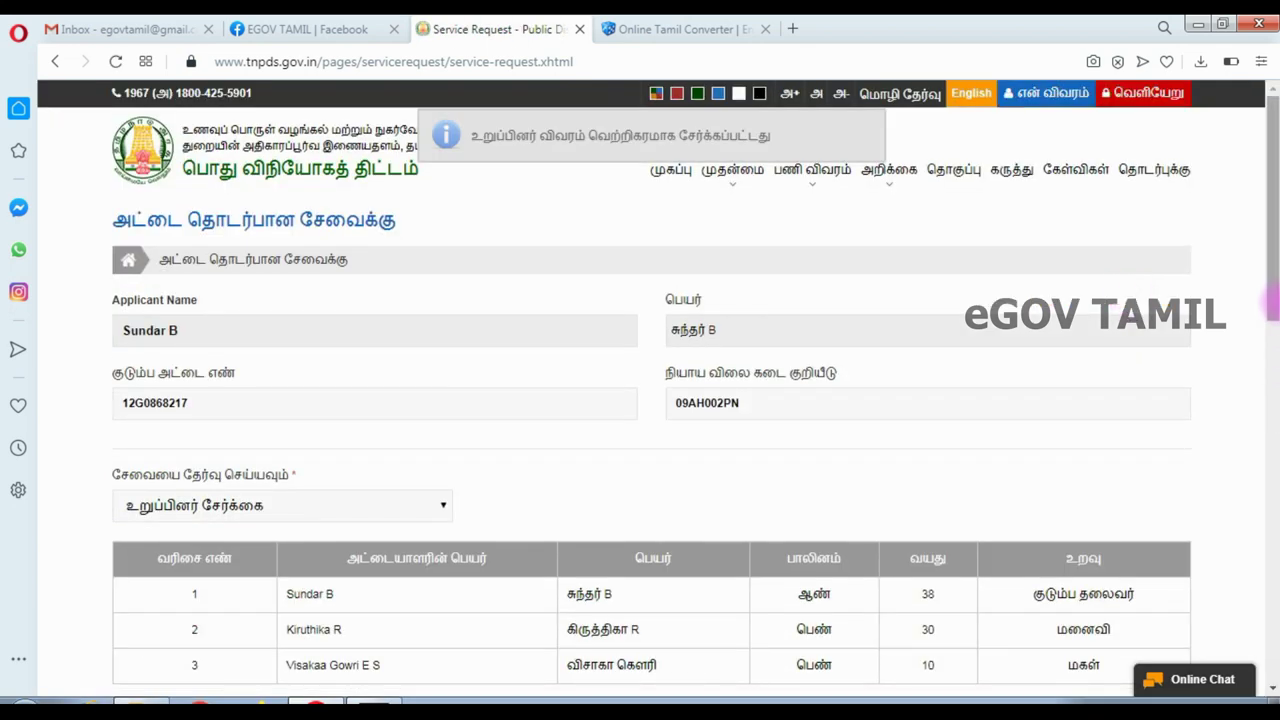
drag(1263, 315, 1273, 590)
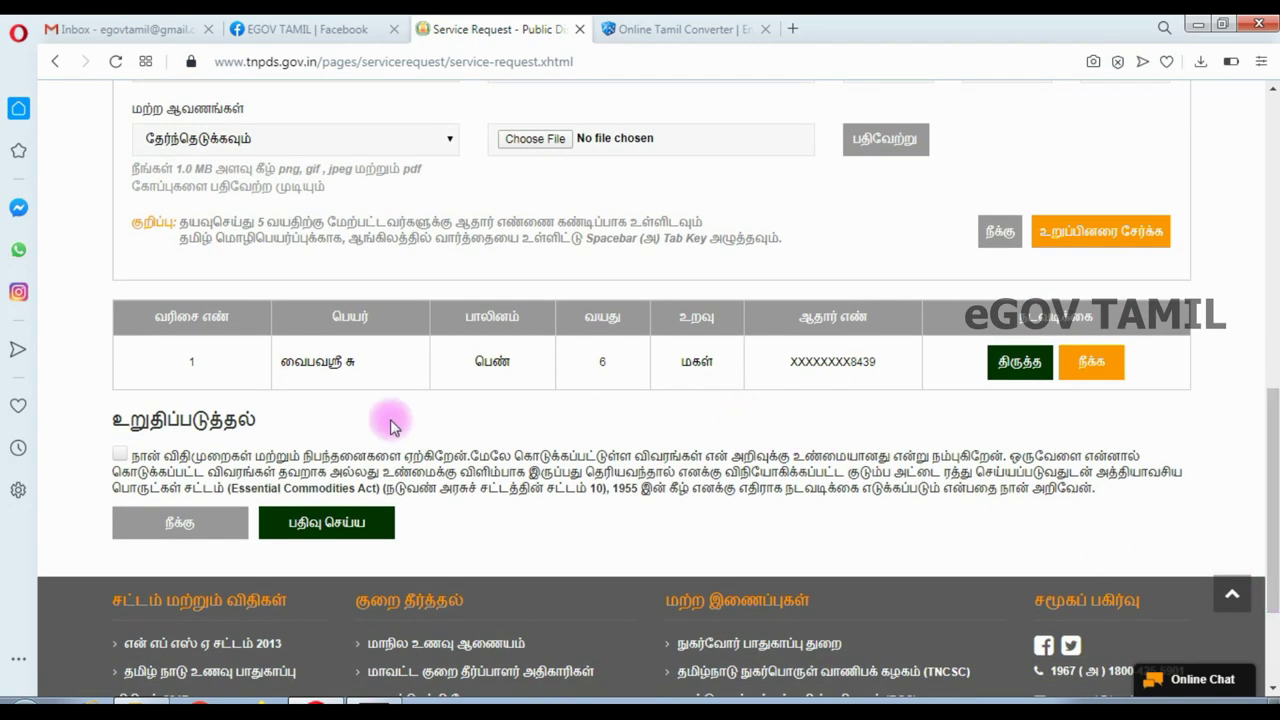
click(116, 455)
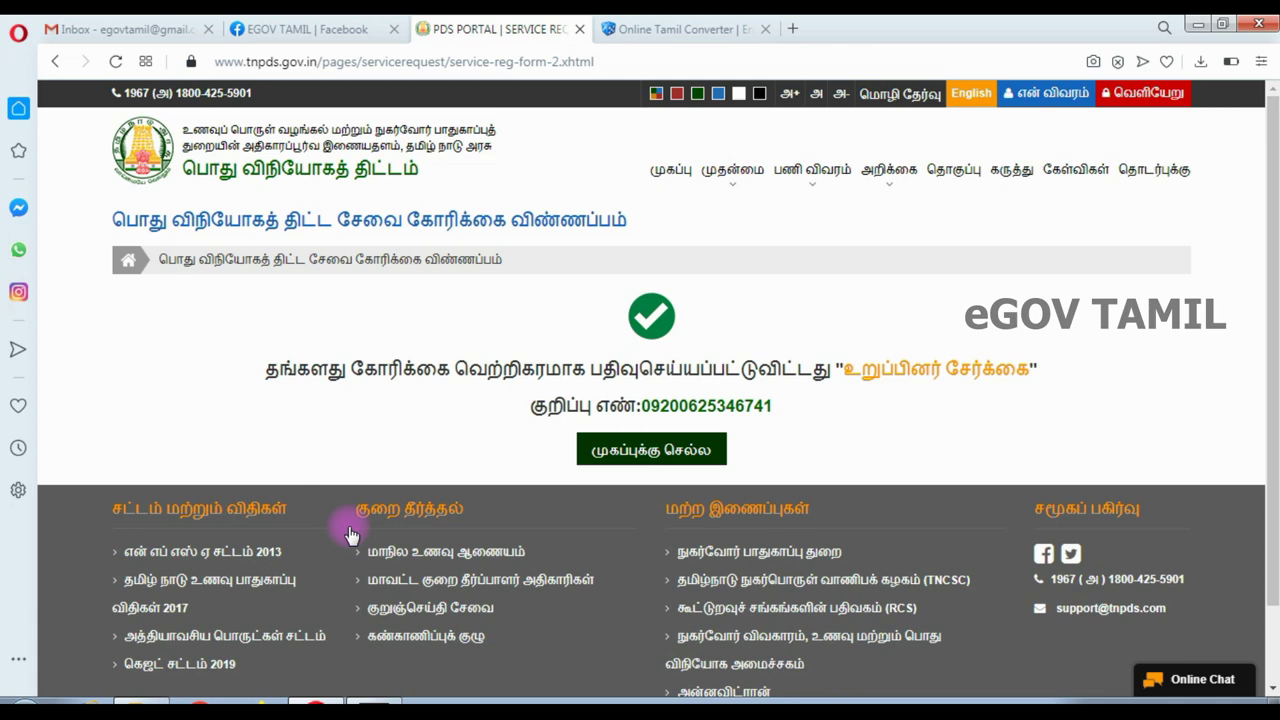
- Copy the issued reference number and look it up on the card service status page
double_click(703, 404)
key(ctrl+c)
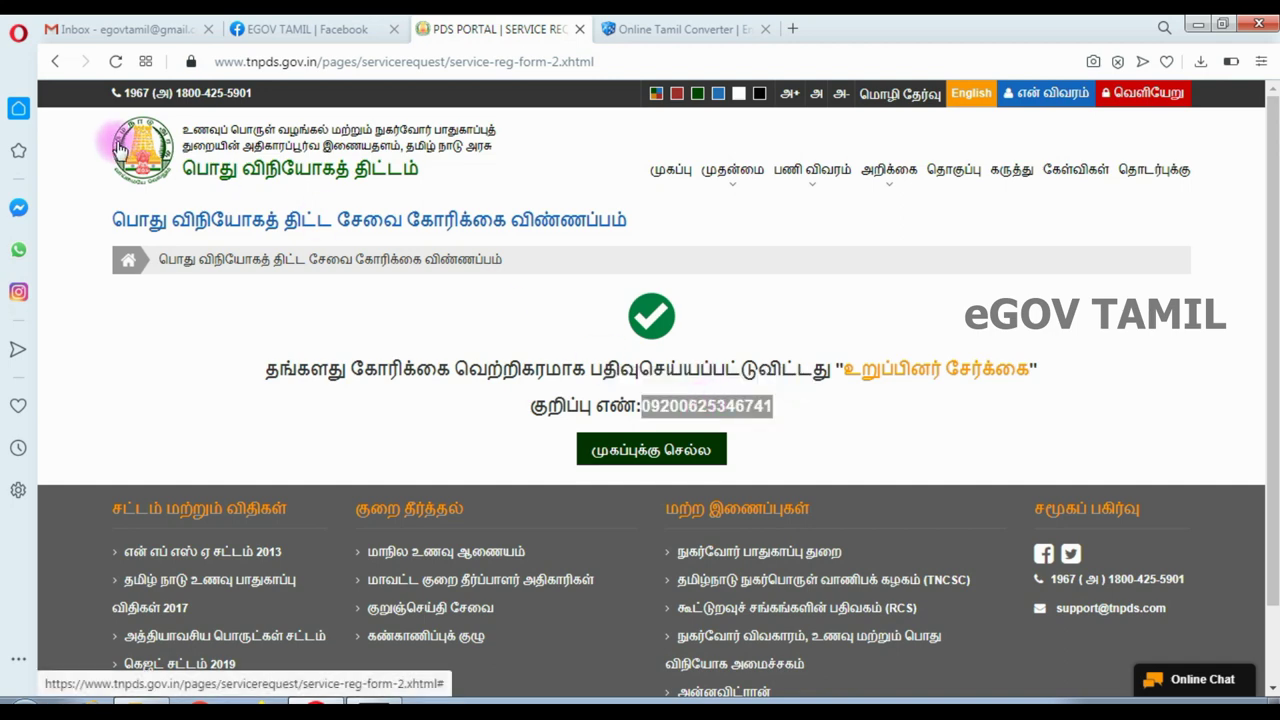
click(124, 274)
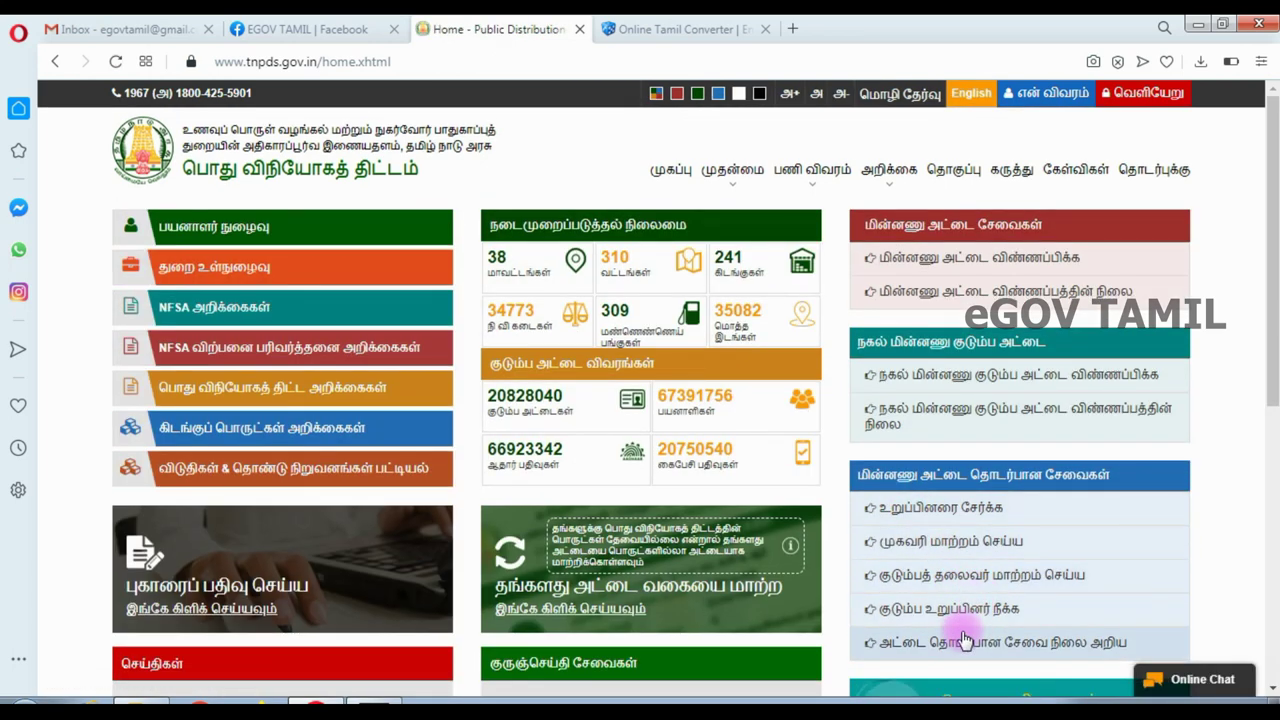
click(965, 640)
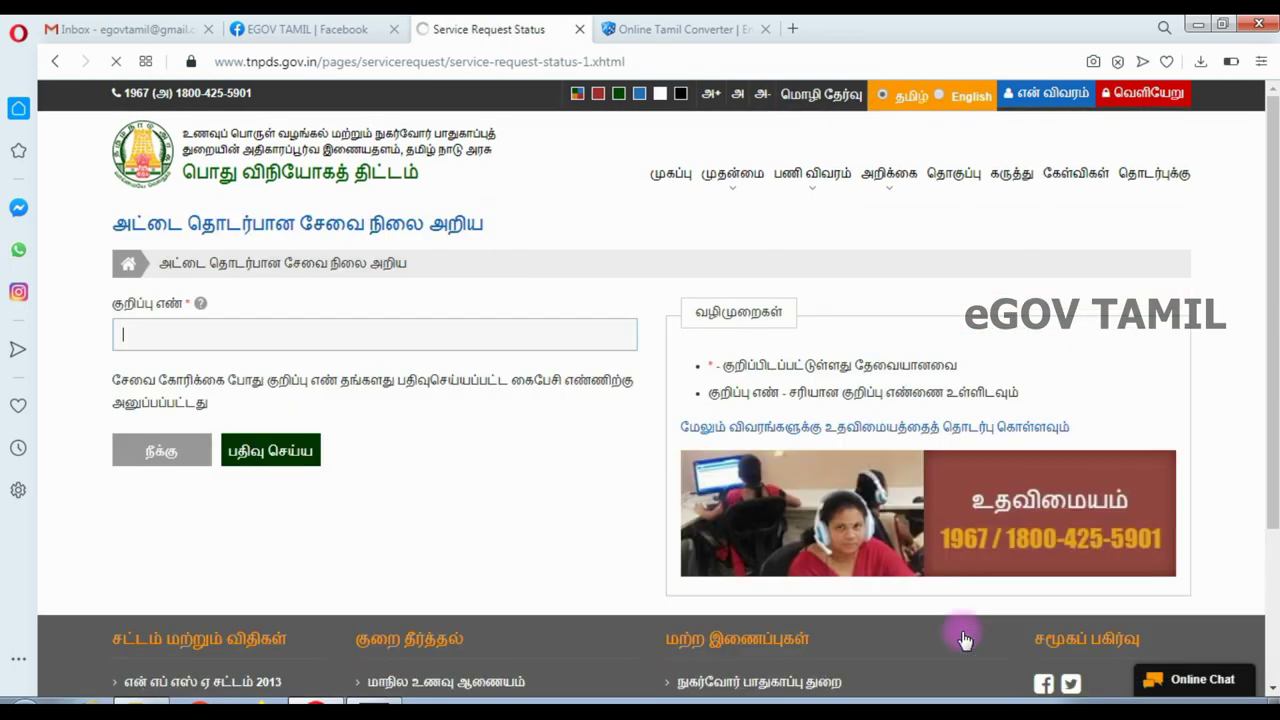
click(513, 333)
key(ctrl+v)
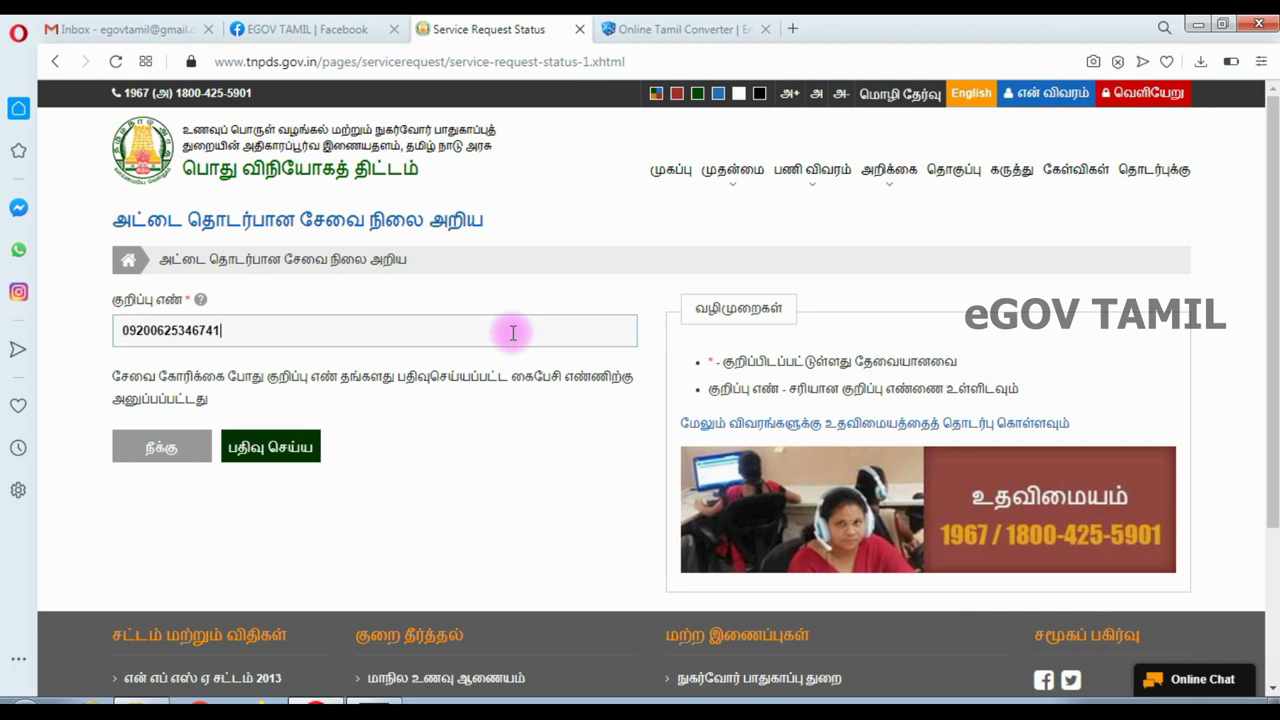
click(278, 447)
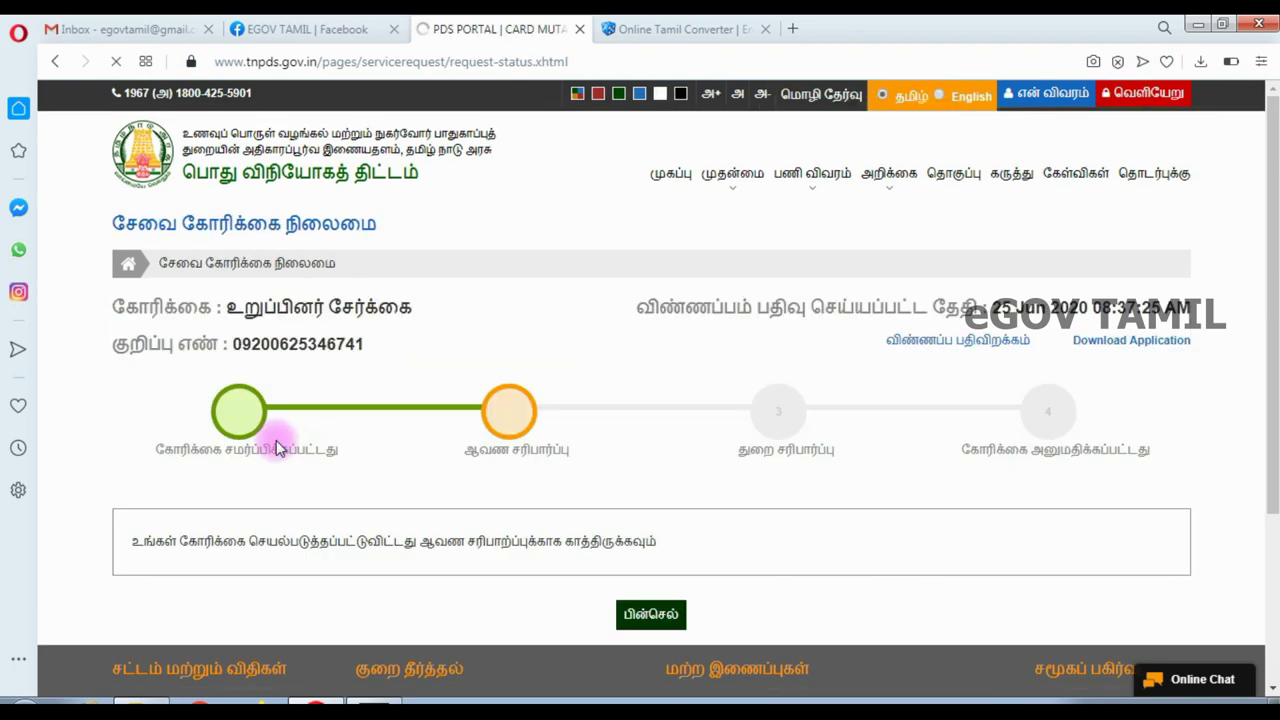
- Download the application as ADD_MEMBER.pdf, open it, and zoom in to read it
click(966, 340)
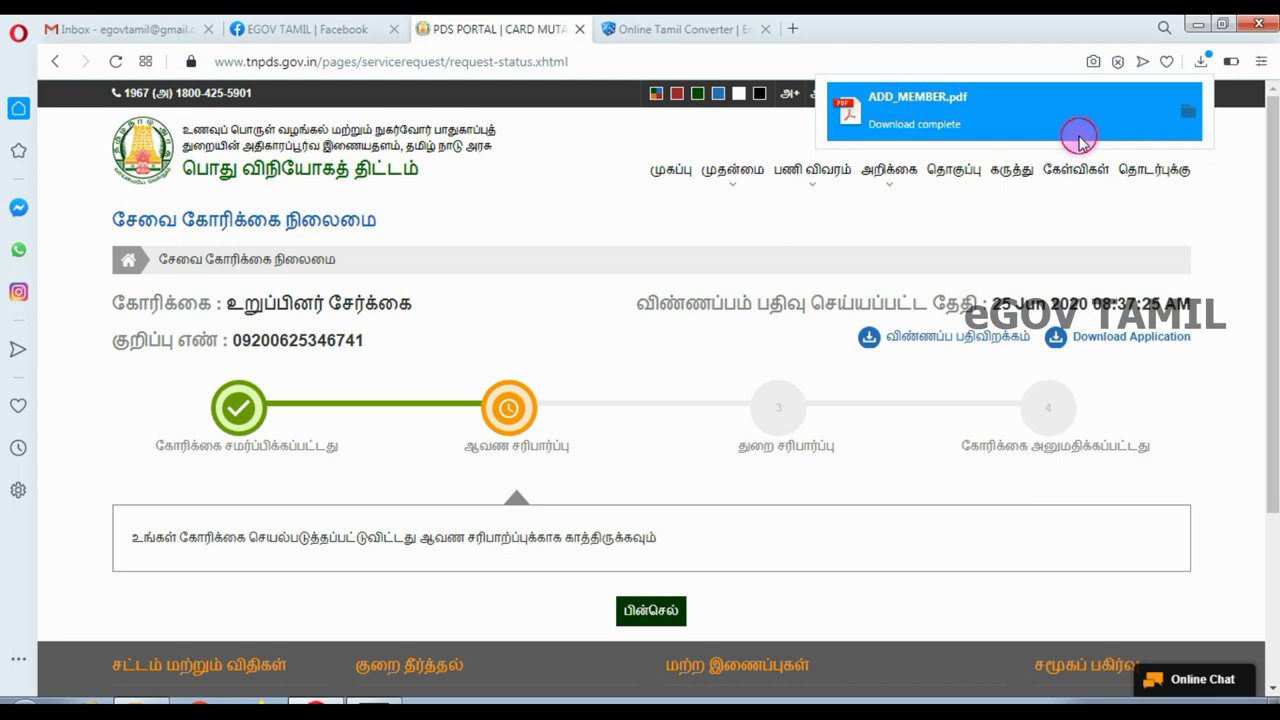
click(1079, 138)
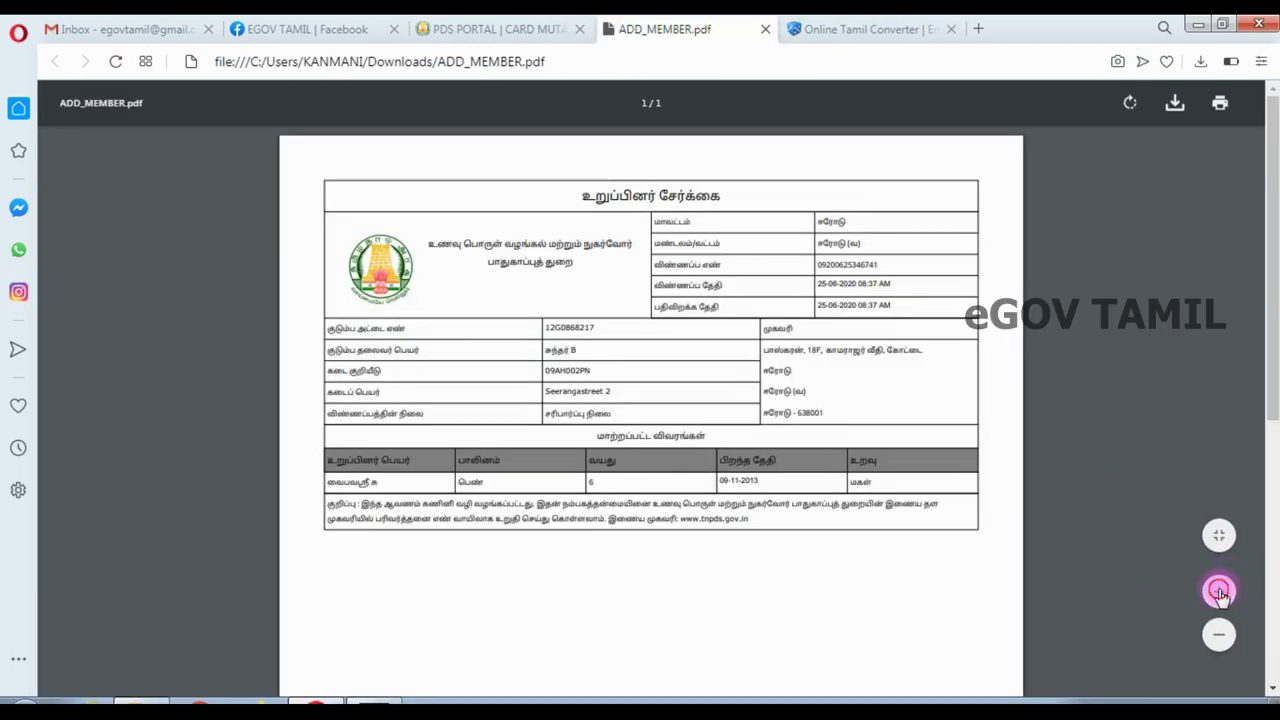
click(1219, 592)
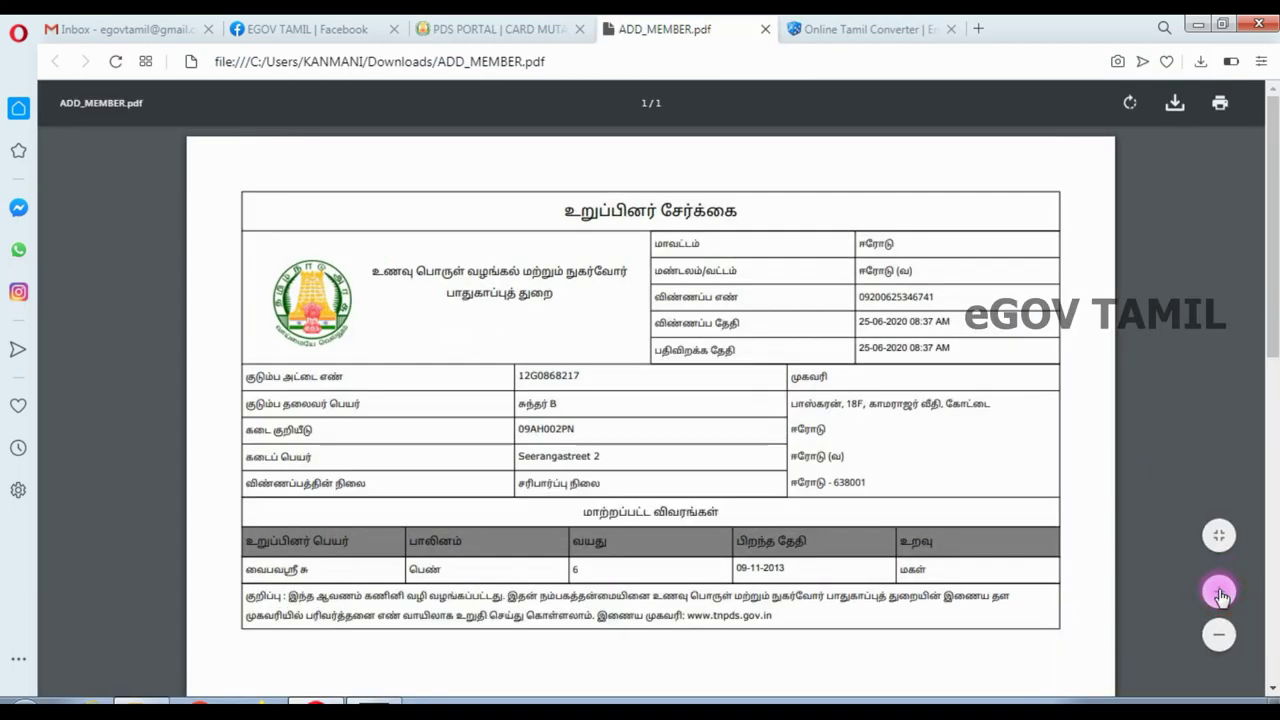